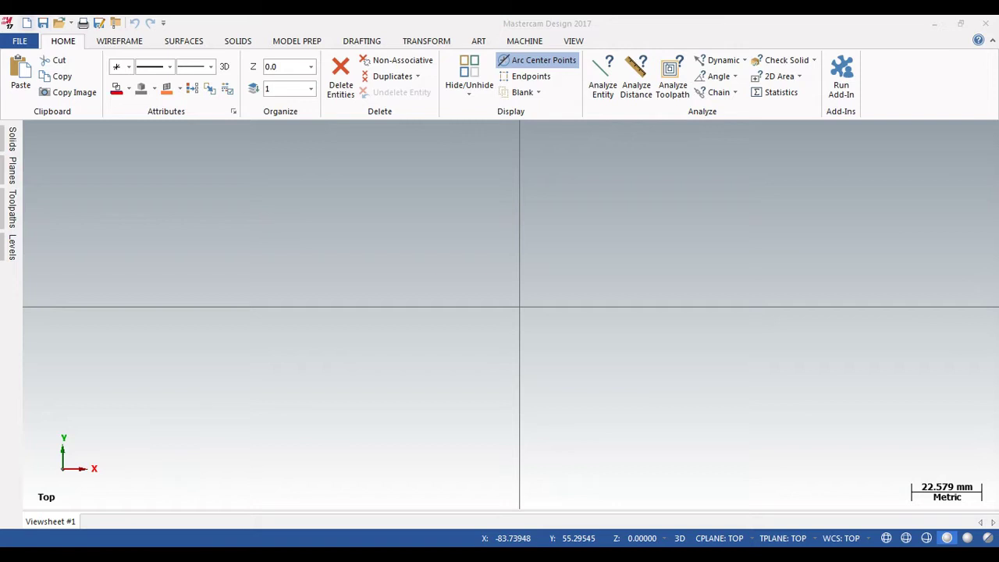
# - Switch to the Acrobat Reader PDF and examine the dimensions of the Exercise 1-2 section drawing
pyautogui.hotkey('alt', 'Tab')
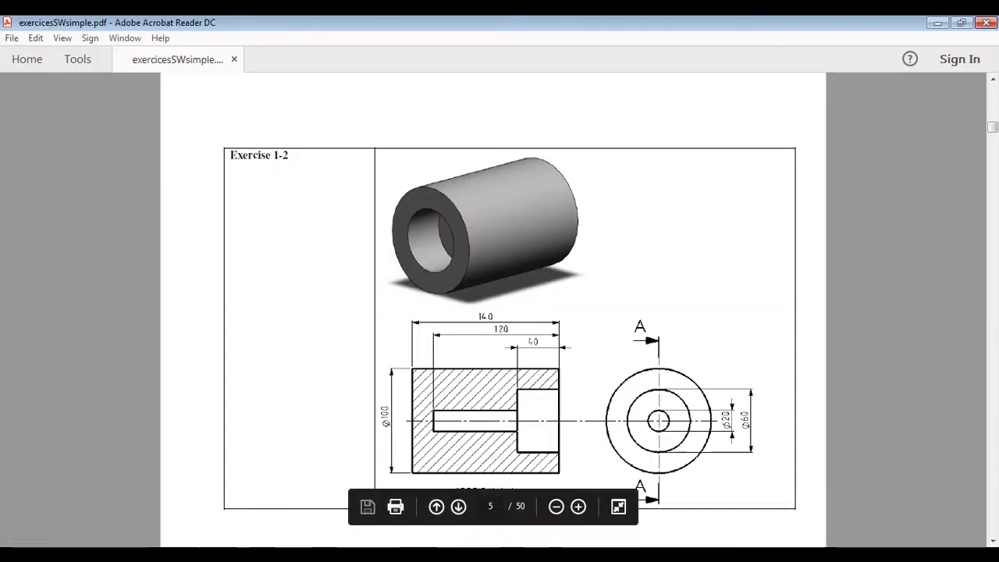
pyautogui.scroll(-2, 510, 312)
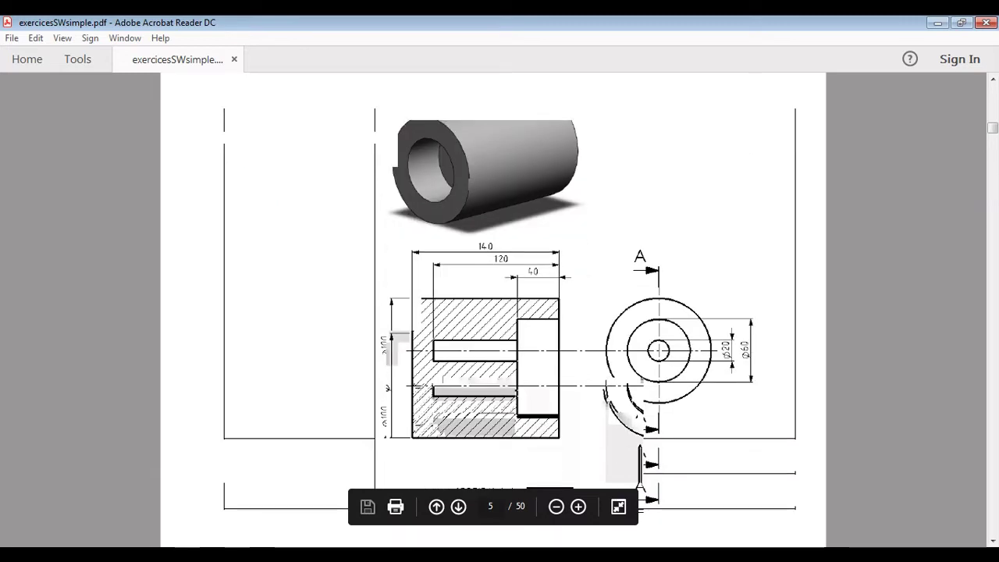
pyautogui.scroll(1, 493, 312)
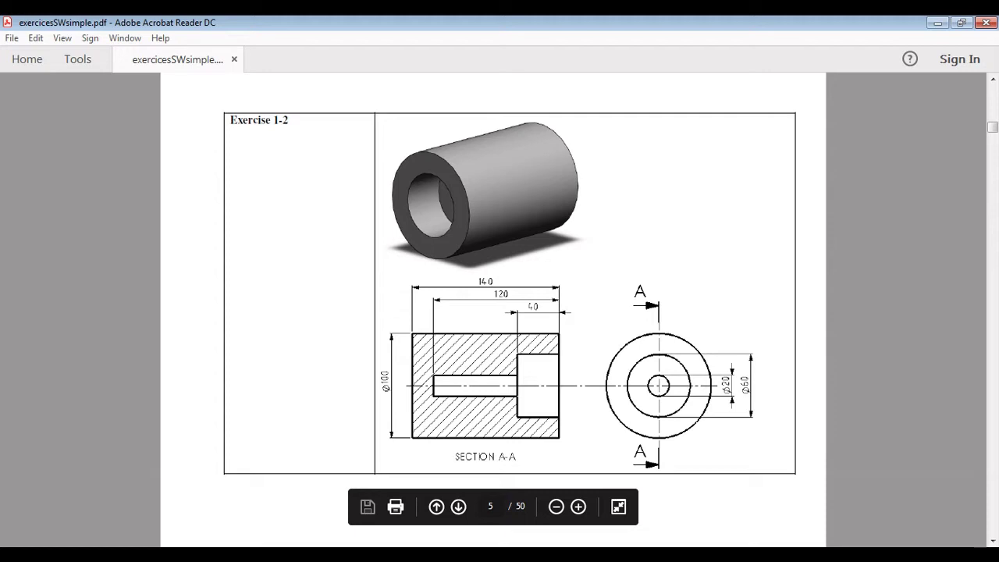
pyautogui.hotkey('alt', 'Tab')
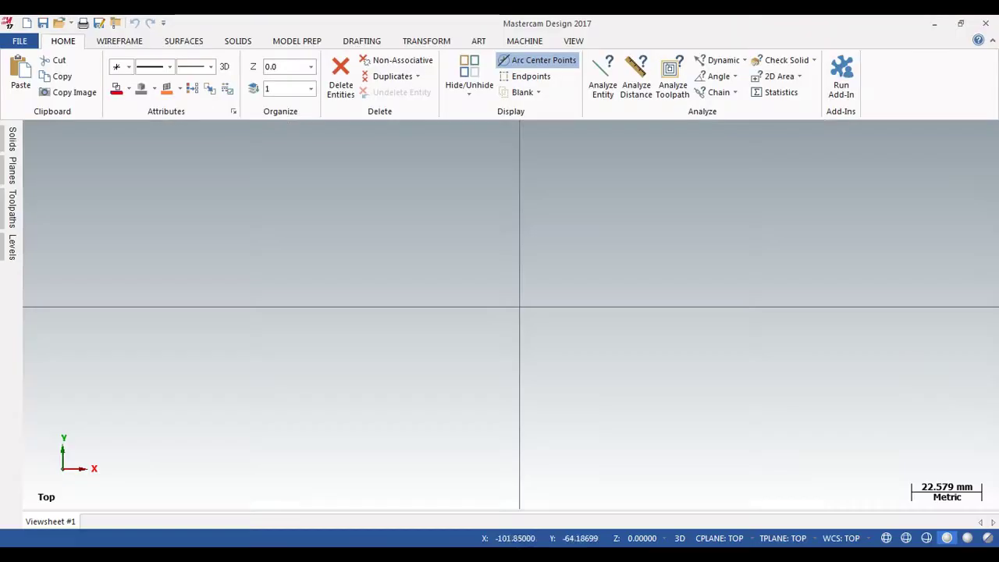
# - Draw a rectangular shape about 58 by 40 mm with the midpoint of its right edge at the origin
pyautogui.click(119, 41)
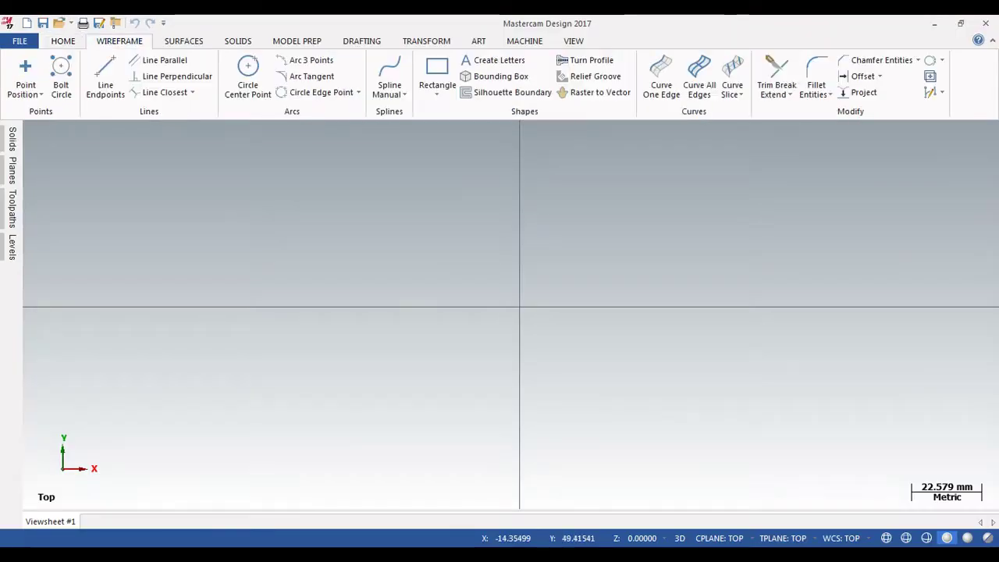
pyautogui.click(437, 94)
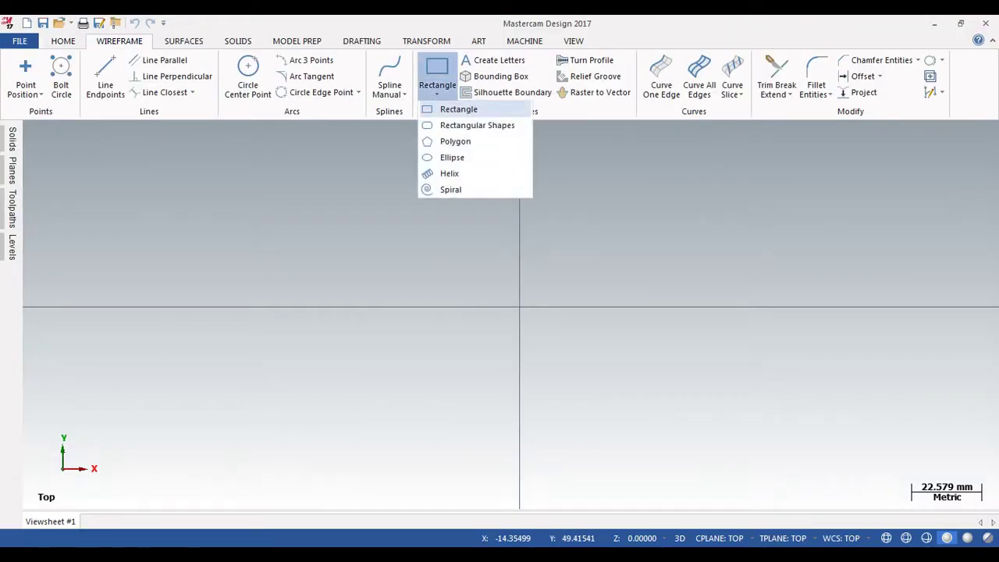
pyautogui.click(468, 124)
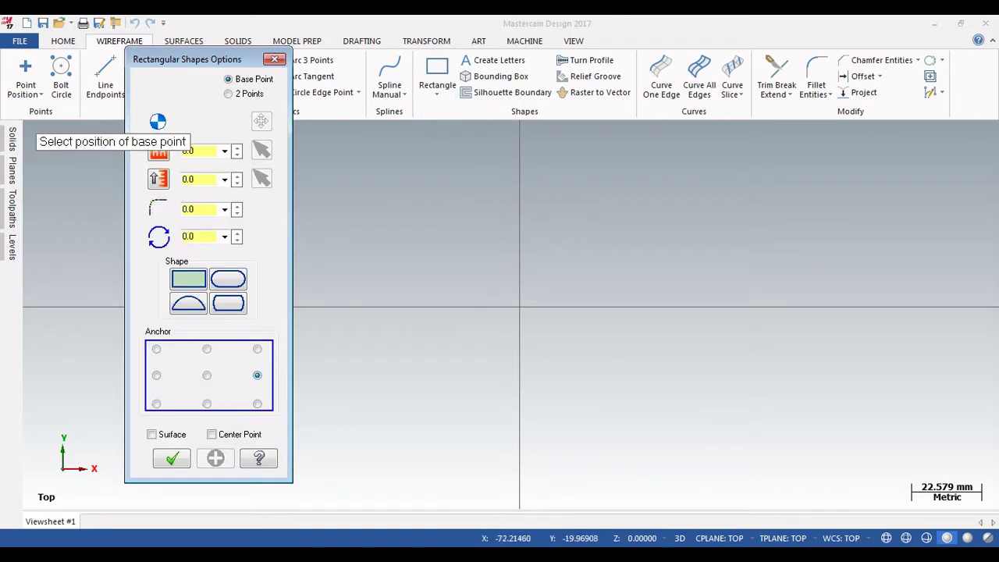
pyautogui.click(519, 307)
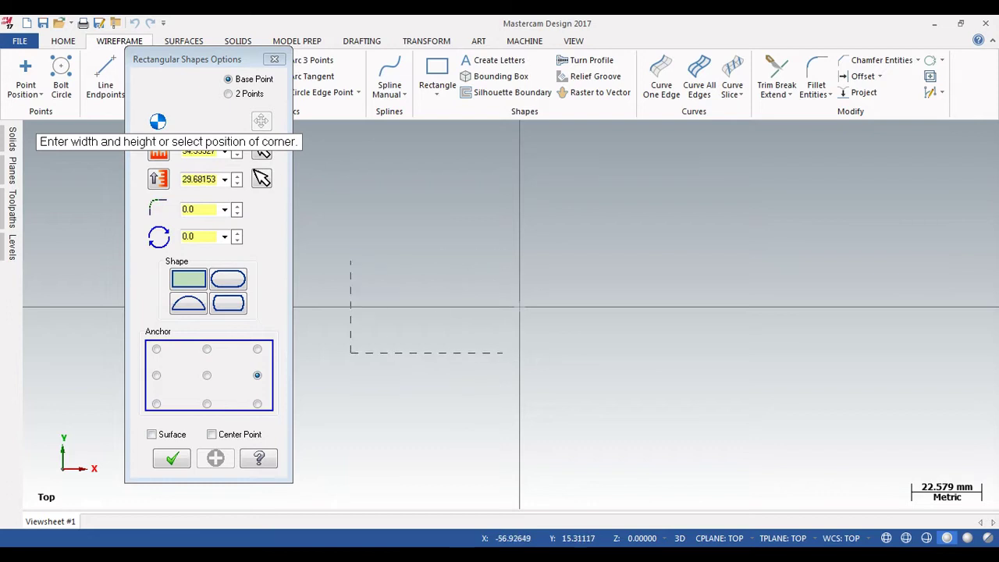
pyautogui.click(337, 244)
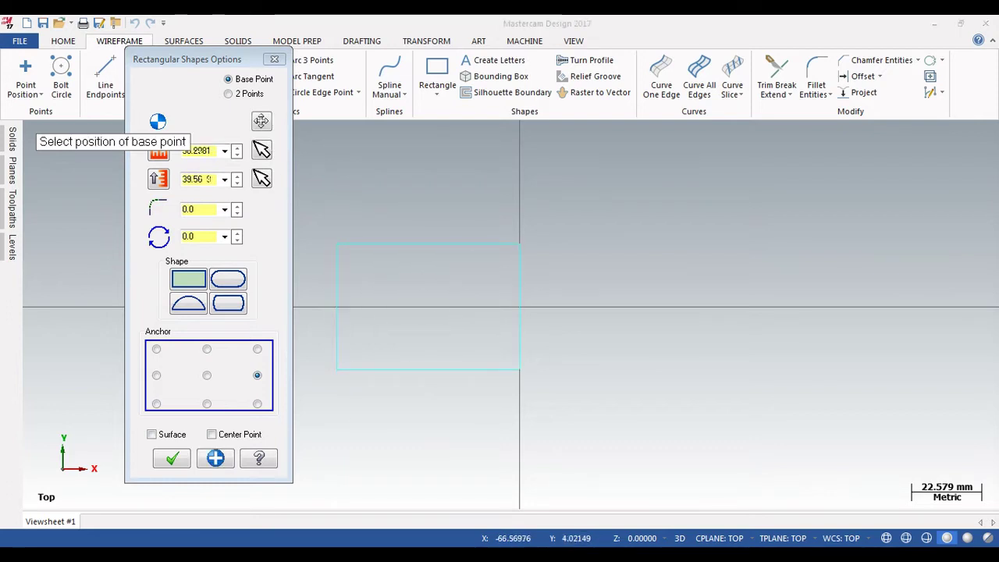
# - Set the rectangle's width to 140 mm and height to 100 mm, and accept the shape
pyautogui.moveTo(113, 141); pyautogui.dragTo(147, 80)
pyautogui.click(159, 151)
pyautogui.write('140')
pyautogui.press('Return')
pyautogui.press('Tab')
pyautogui.write('1')
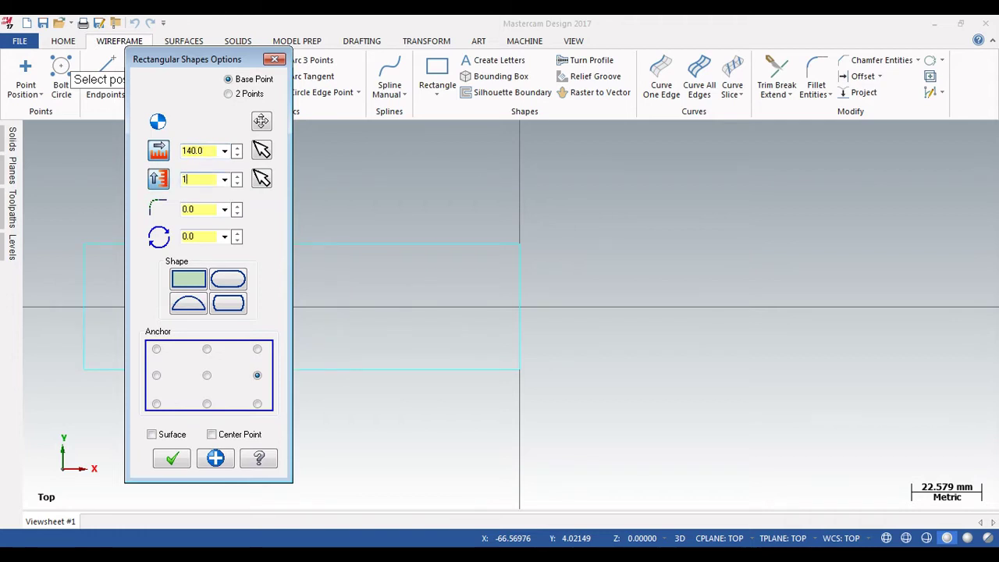
pyautogui.press('Return')
pyautogui.scroll(-6, 629, 251)
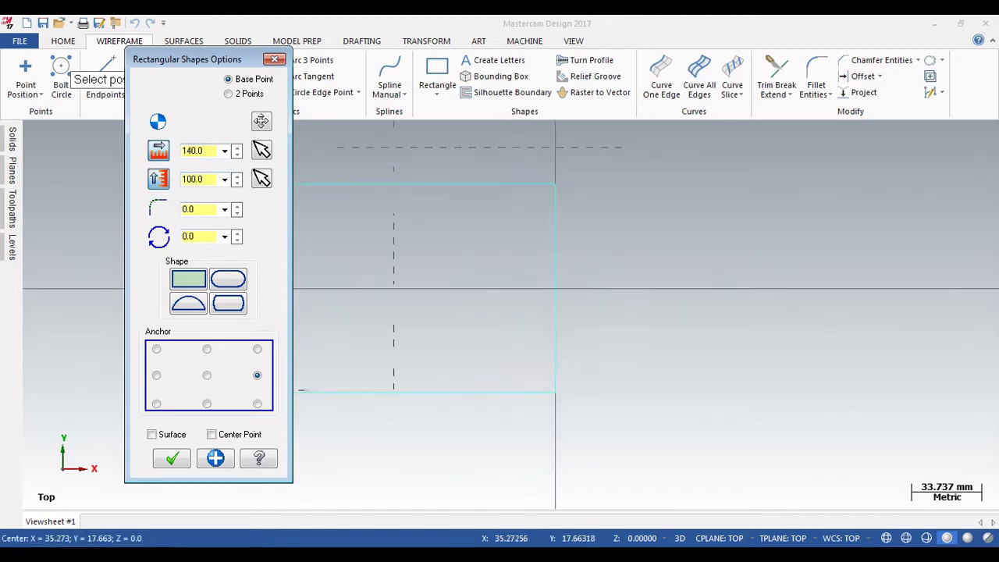
pyautogui.click(172, 458)
pyautogui.scroll(-1, 325, 238)
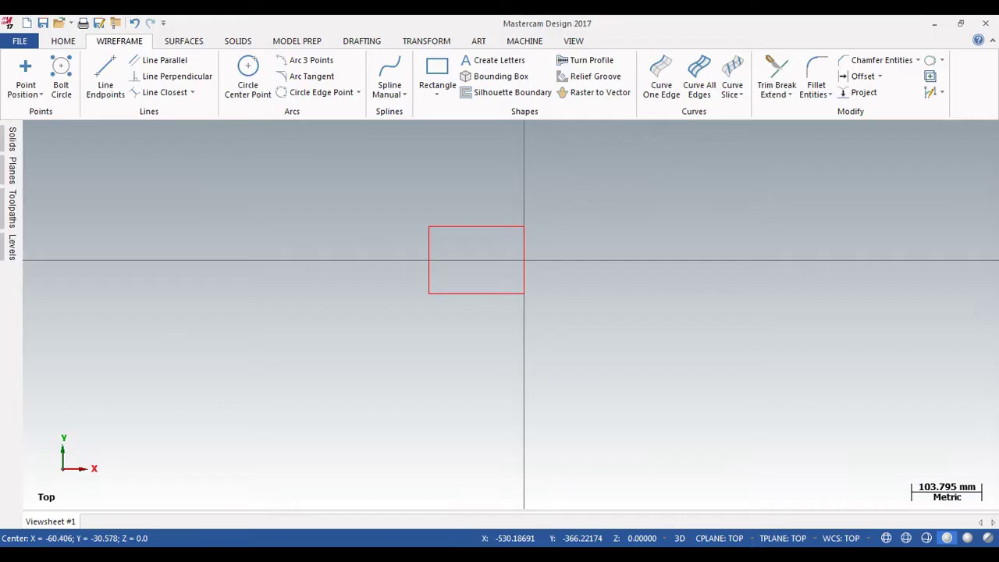
pyautogui.scroll(1, 469, 160)
pyautogui.click(361, 40)
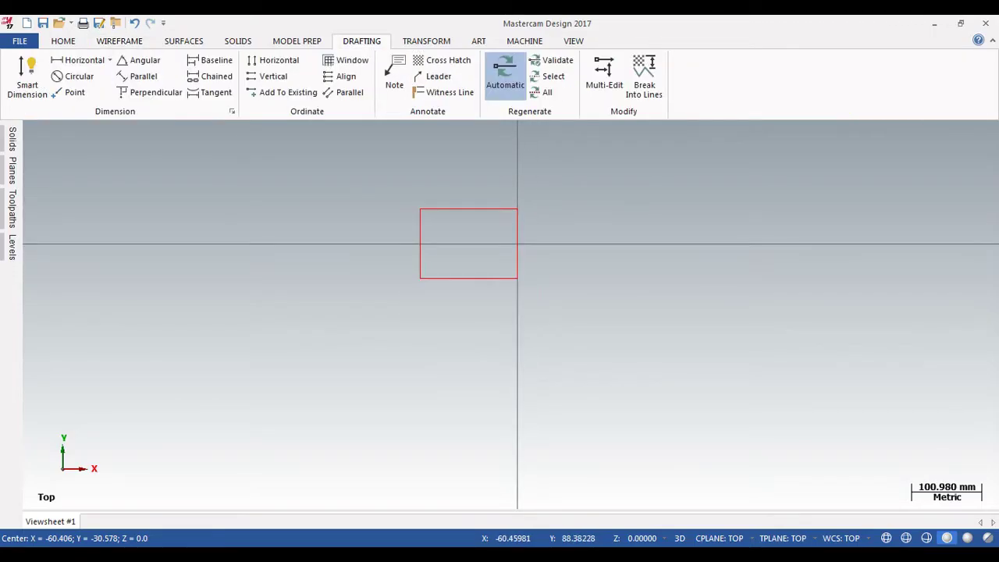
pyautogui.click(27, 76)
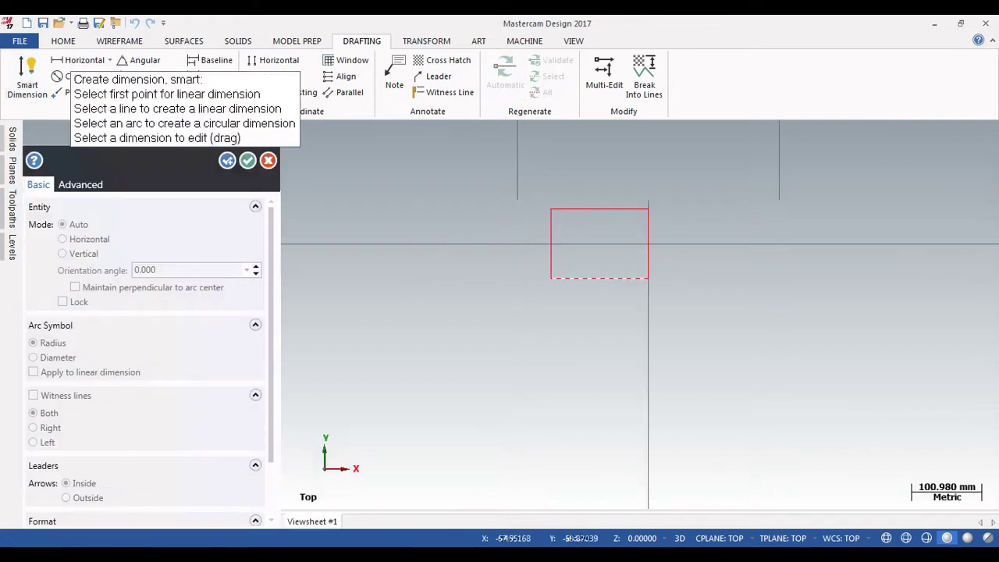
pyautogui.click(600, 313)
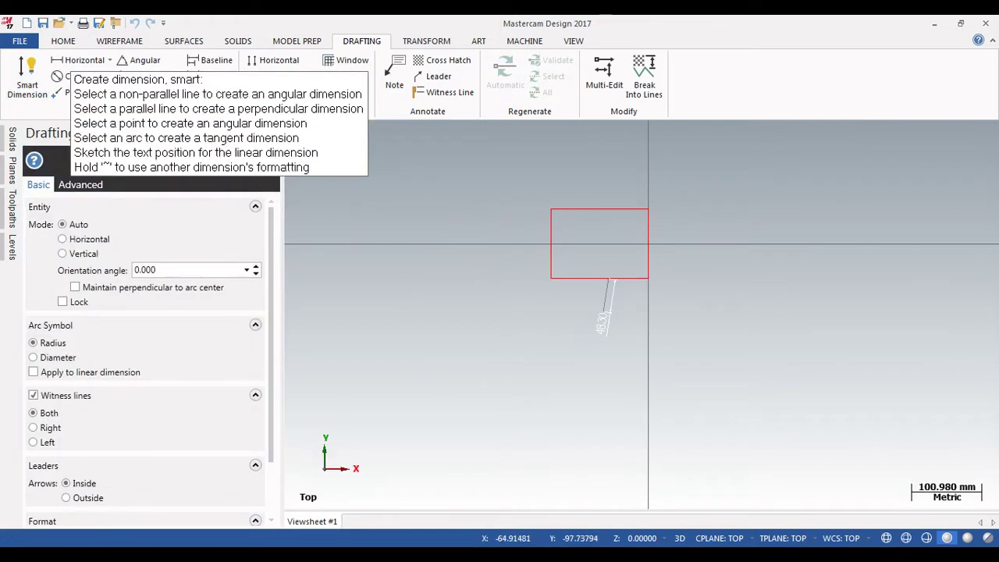
pyautogui.click(62, 225)
pyautogui.press('Escape')
# - Dimension the rectangle's bottom and left edges with Smart Dimension, placing the dimensions outside the outline
pyautogui.click(27, 77)
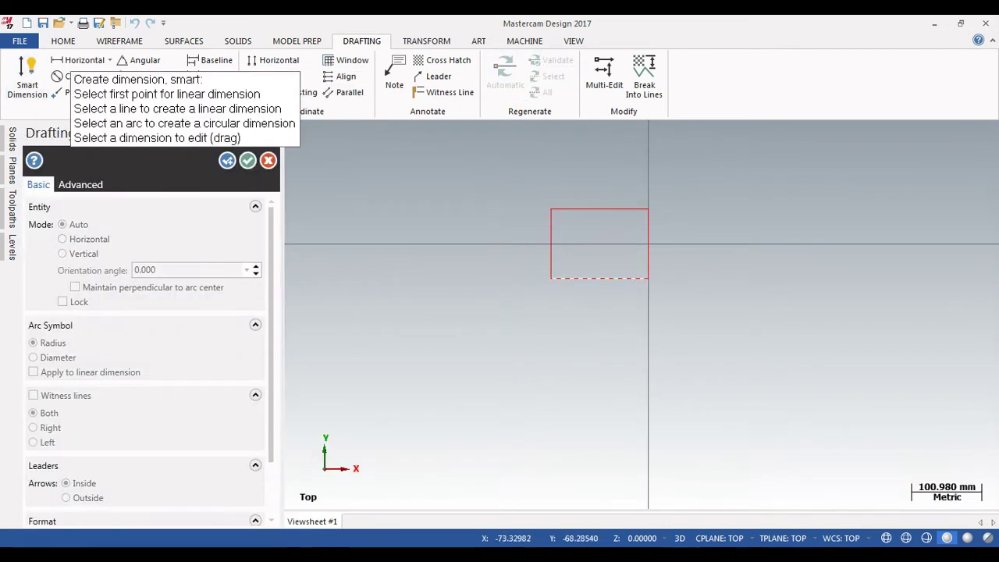
pyautogui.click(599, 283)
pyautogui.click(610, 304)
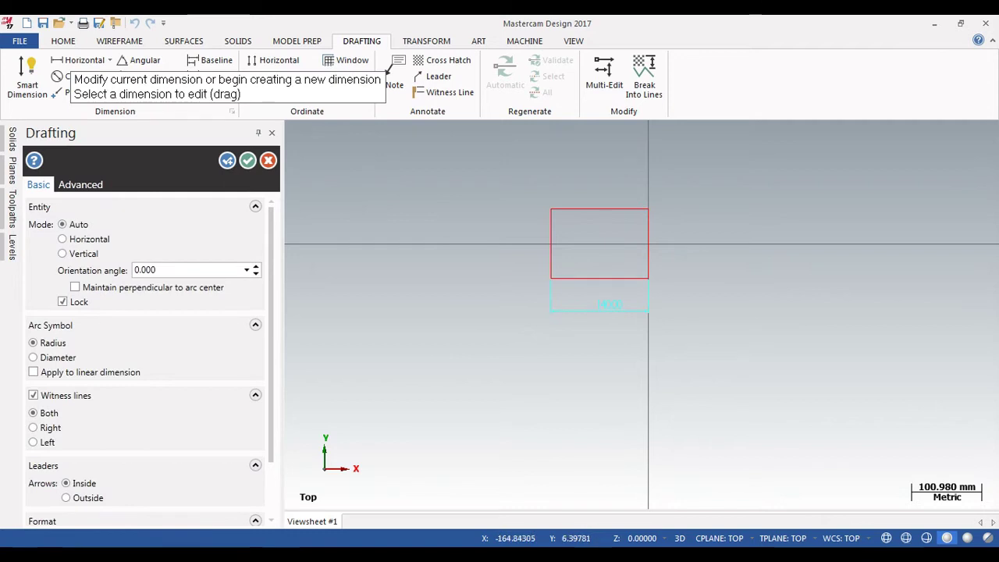
pyautogui.click(549, 239)
pyautogui.click(504, 245)
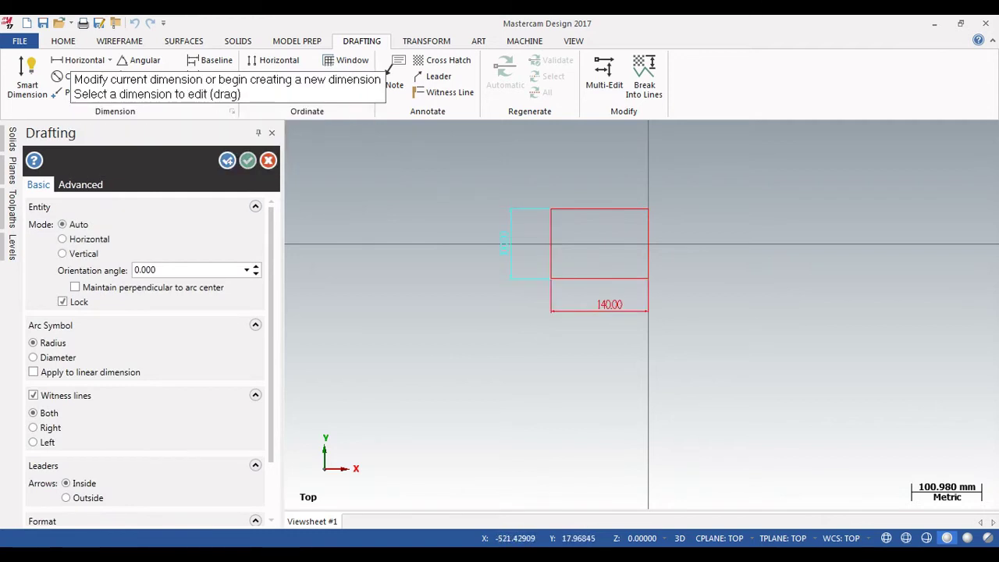
pyautogui.click(248, 160)
pyautogui.scroll(5, 450, 220)
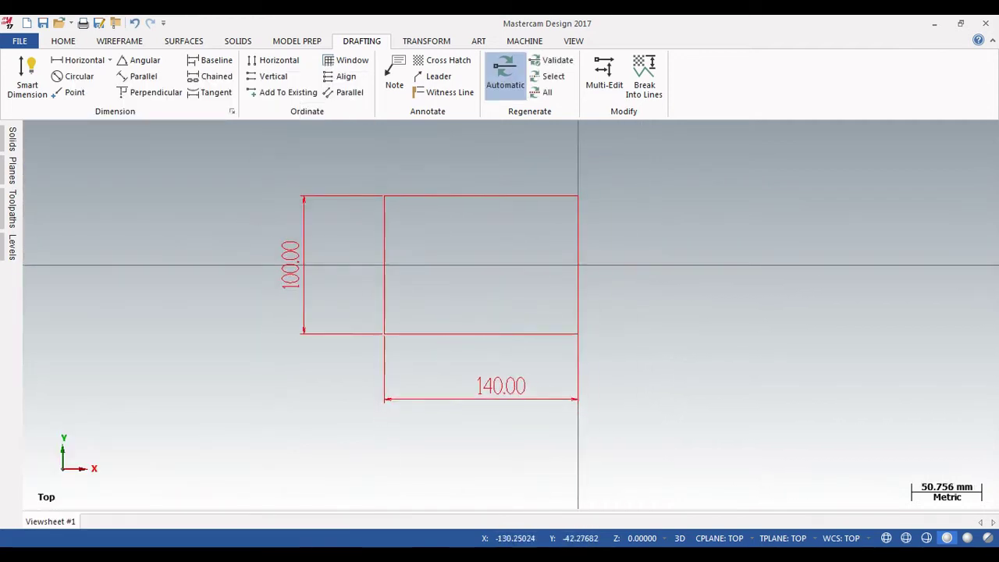
pyautogui.scroll(-1, 345, 210)
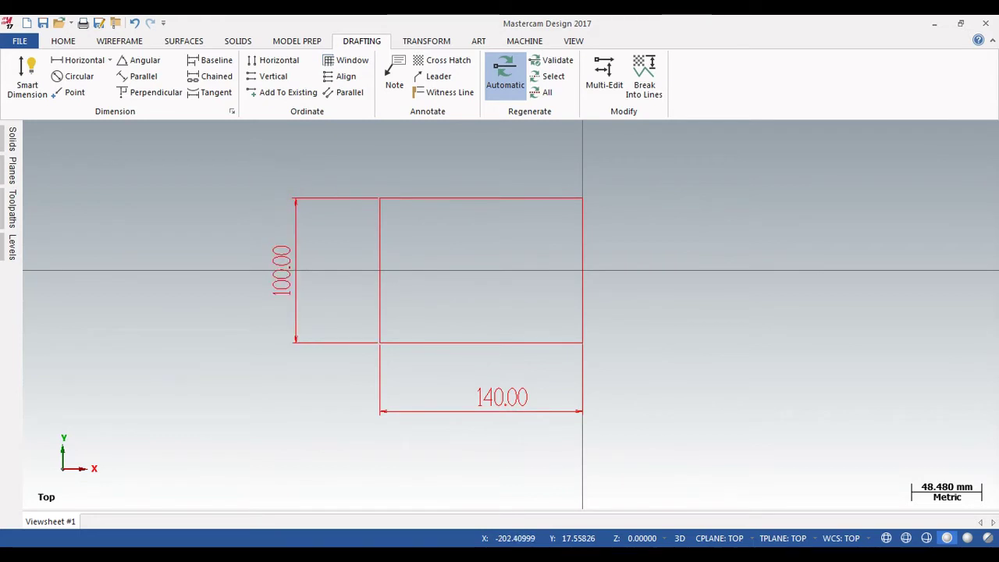
# - Delete the height and width dimensions from the rectangle
pyautogui.click(287, 245)
pyautogui.press('Delete')
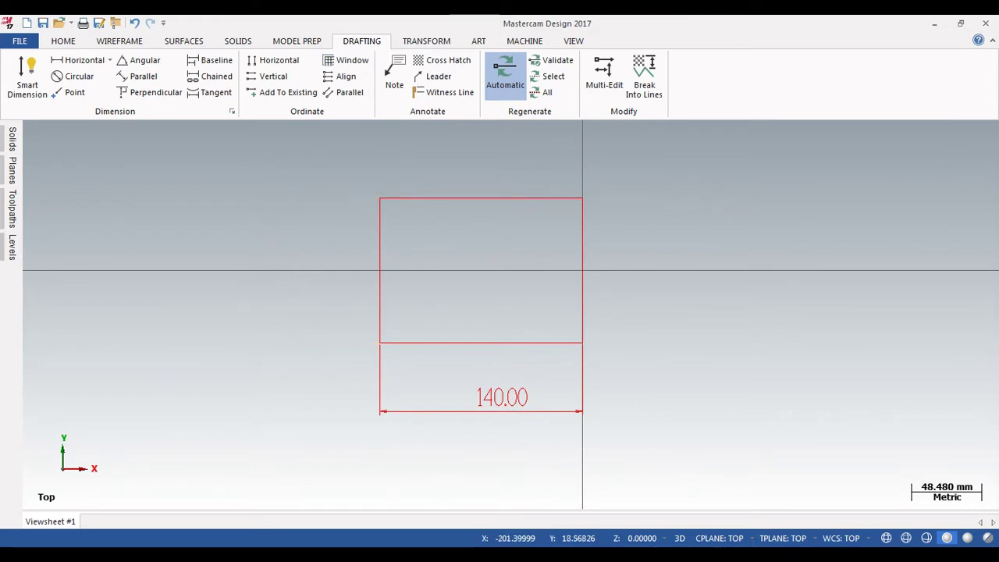
pyautogui.click(433, 411)
pyautogui.press('Delete')
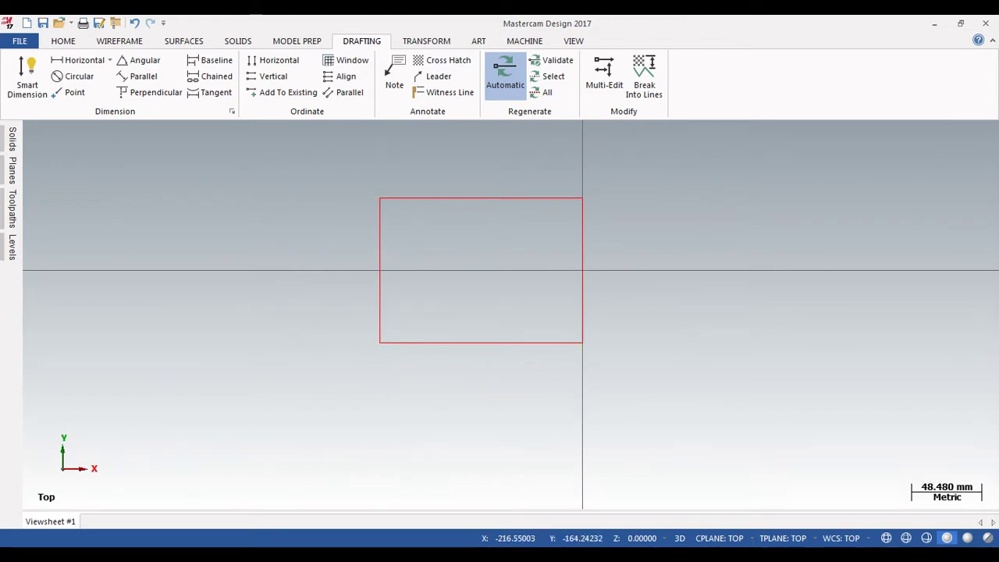
# - Draw a 40 mm wide, 60 mm high rectangular shape with the midpoint of its right edge at the origin, following the exercise drawing
pyautogui.hotkey('alt', 'Tab')
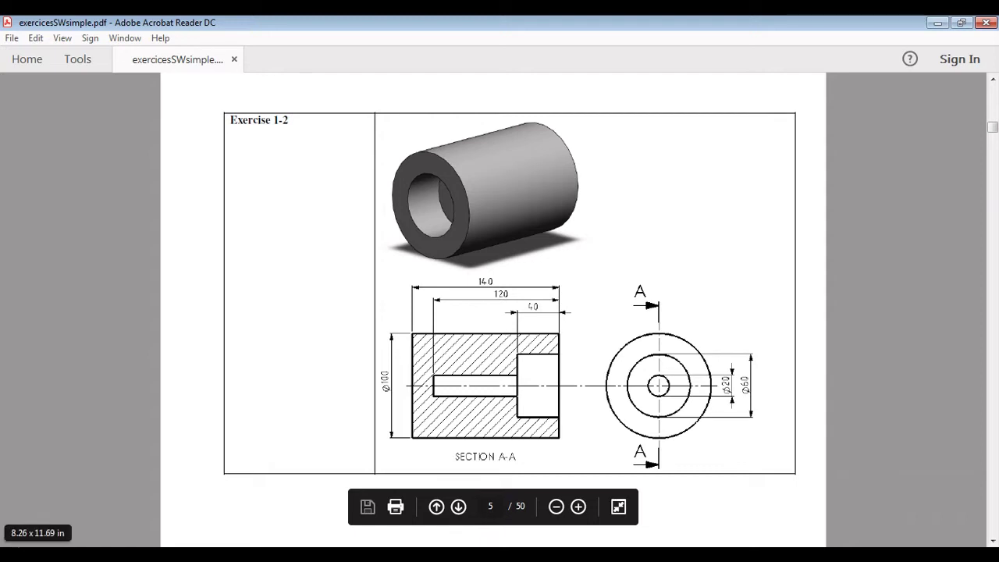
pyautogui.hotkey('alt', 'Tab')
pyautogui.scroll(2, 600, 264)
pyautogui.scroll(-1, 599, 263)
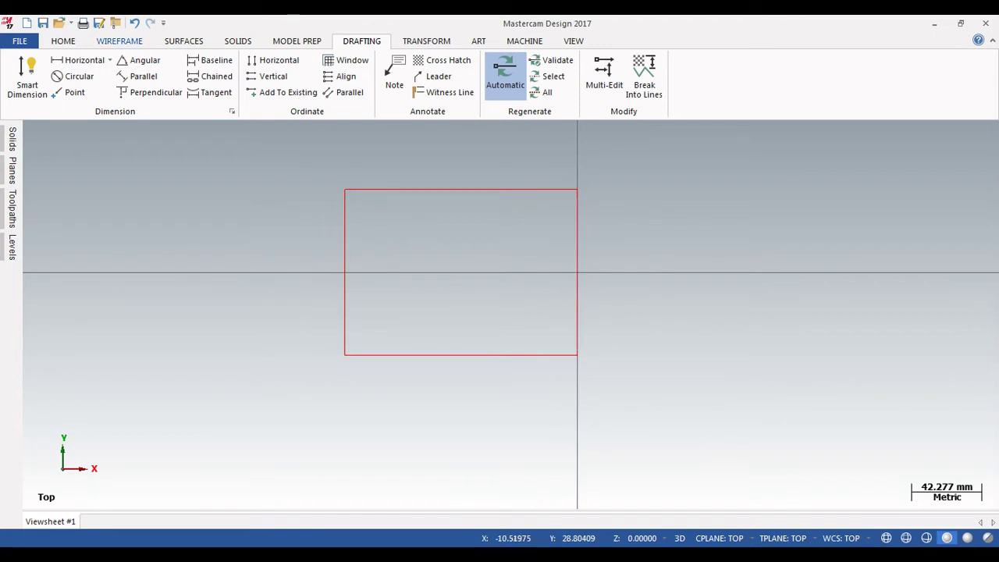
pyautogui.click(120, 41)
pyautogui.click(437, 92)
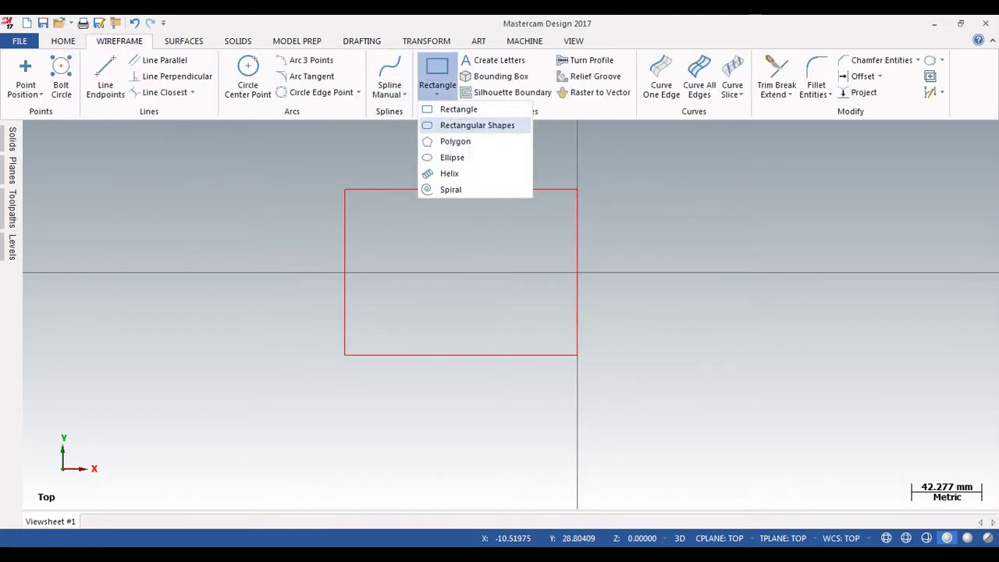
pyautogui.click(476, 125)
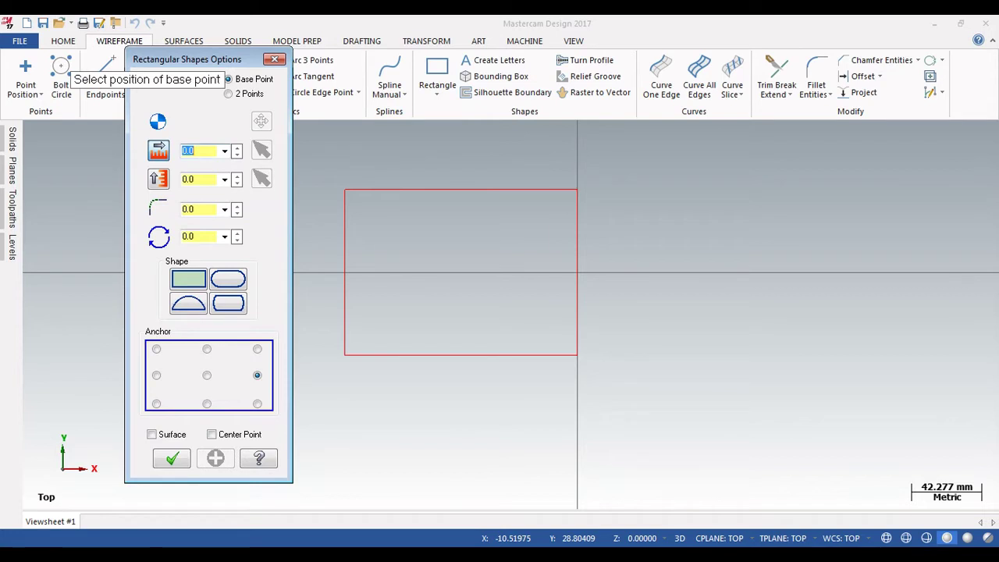
pyautogui.press('Tab')
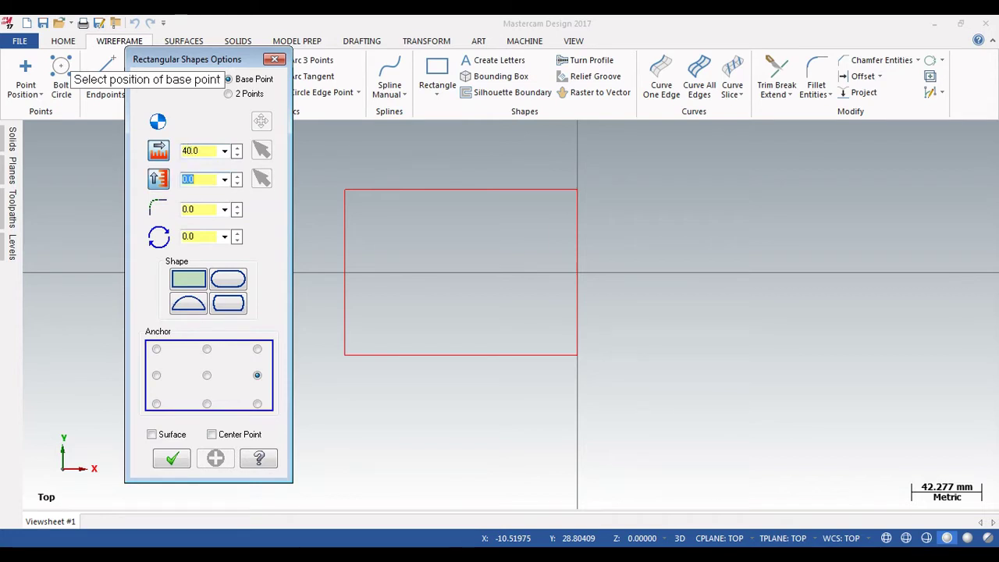
pyautogui.press('Return')
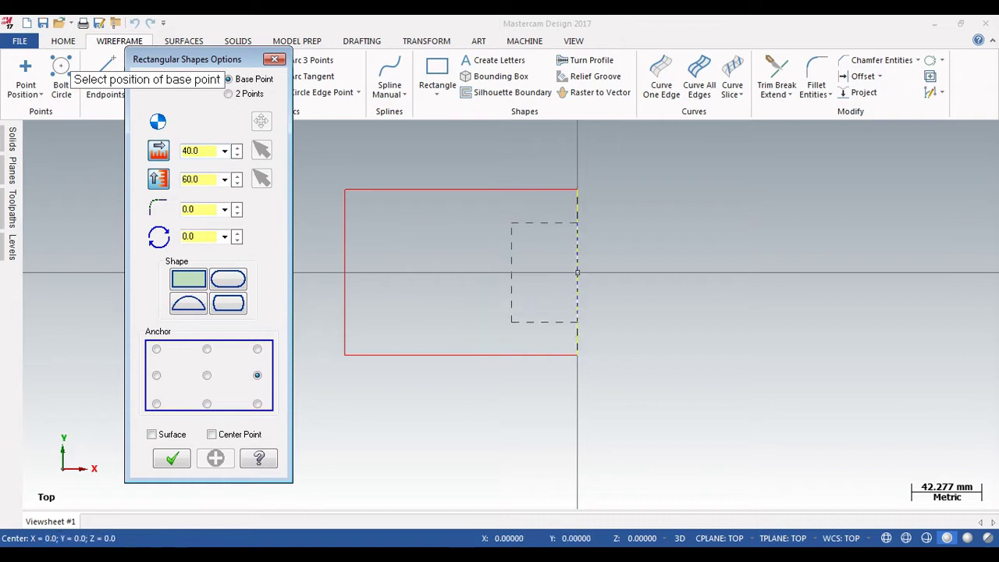
pyautogui.click(577, 273)
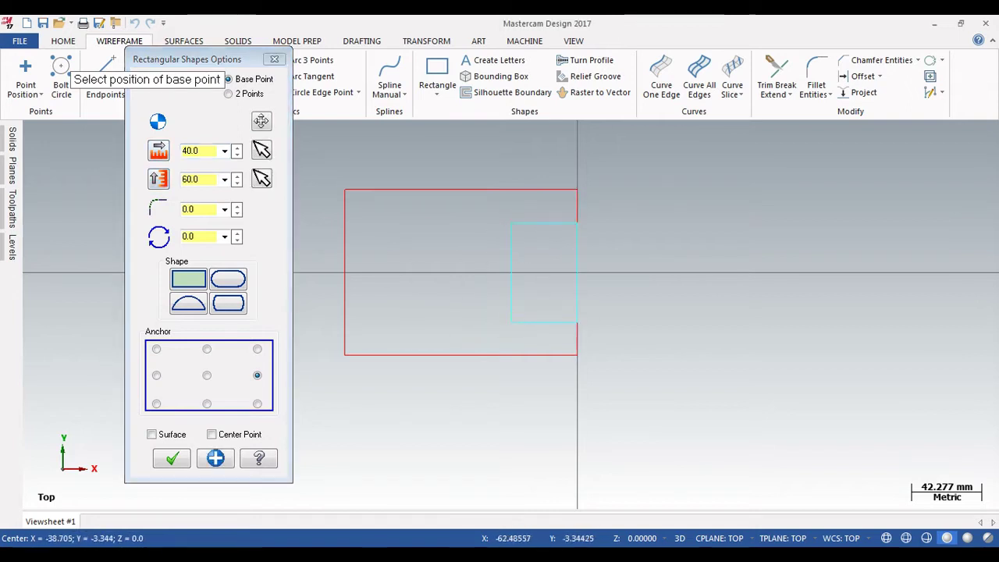
pyautogui.click(172, 459)
# - Delete the overlapping right-edge lines of the two rectangles along the vertical axis
pyautogui.scroll(4, 667, 265)
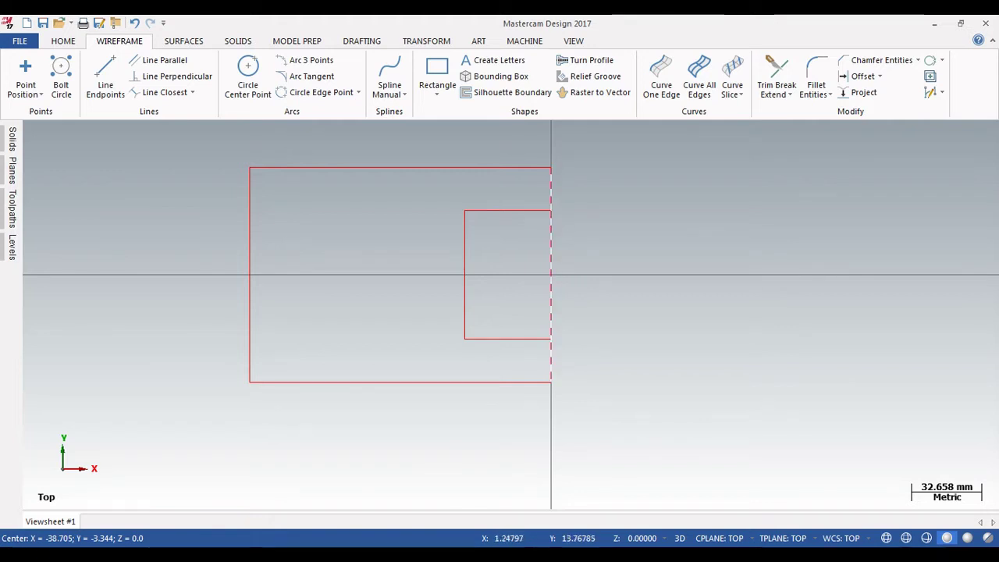
pyautogui.rightClick(551, 247)
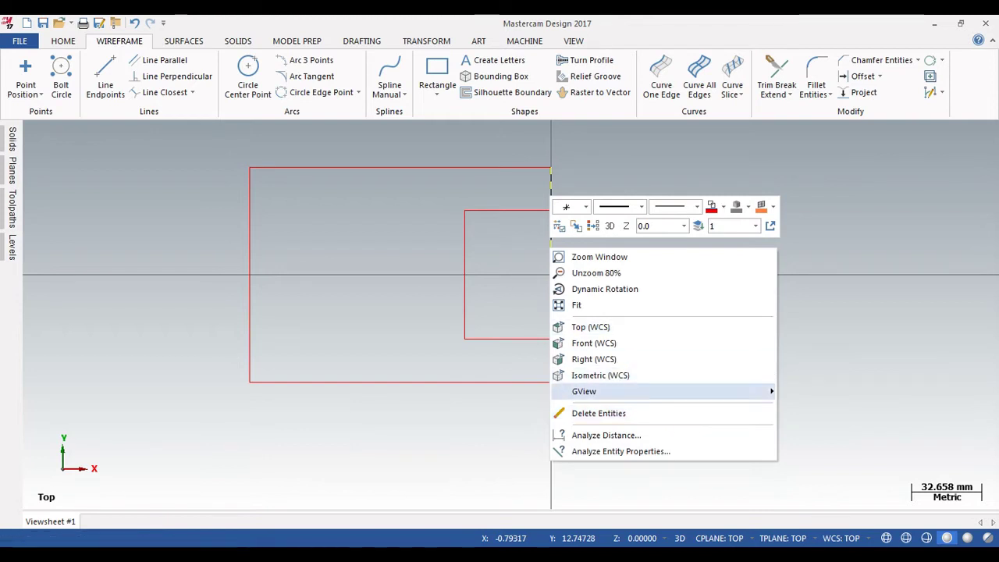
pyautogui.click(598, 413)
pyautogui.scroll(-2, 550, 219)
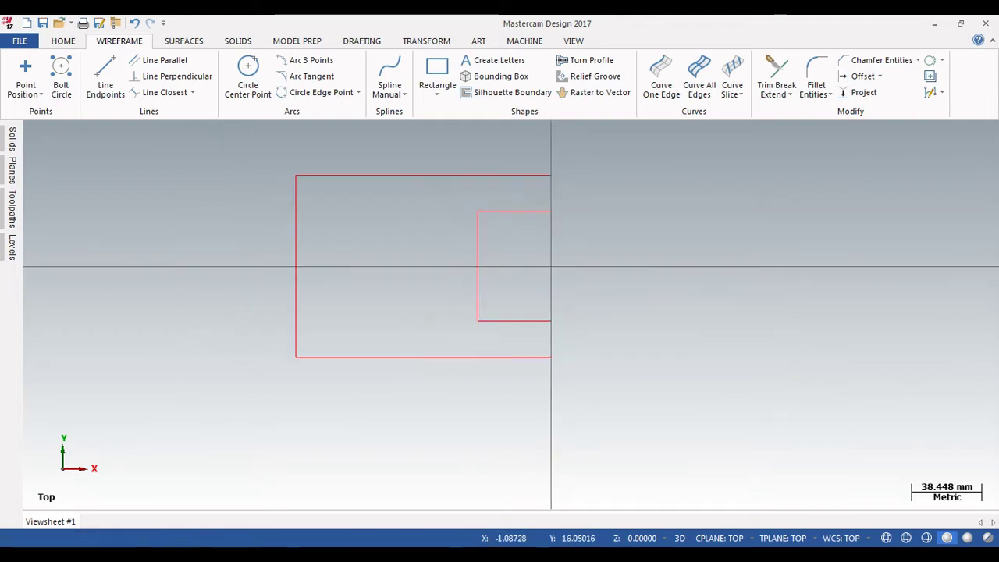
# - Draw a 20 mm vertical line joining the upper right endpoint of the outer outline to that of the inner rectangle
pyautogui.hotkey('alt', 'Tab')
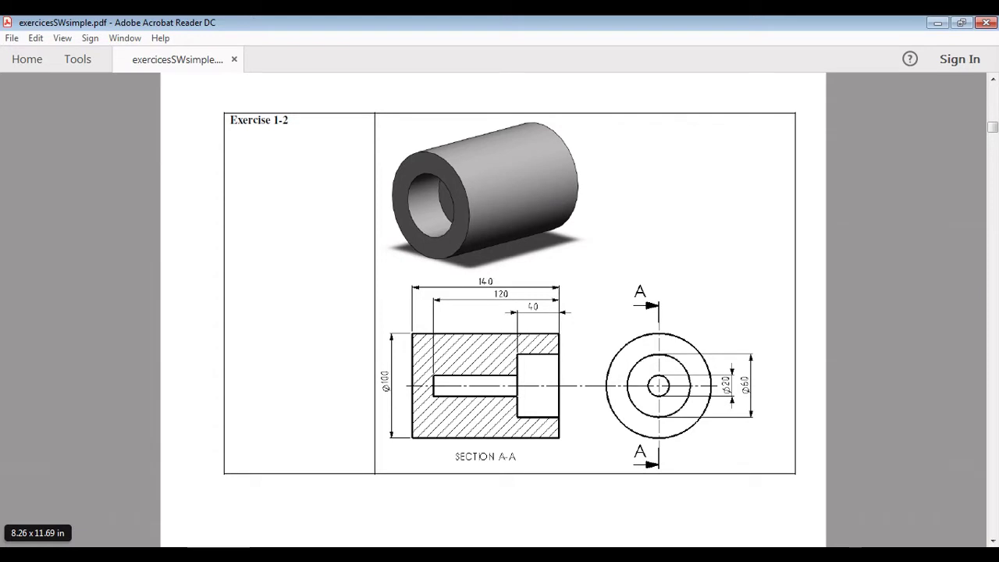
pyautogui.hotkey('alt', 'Tab')
pyautogui.scroll(4, 550, 222)
pyautogui.scroll(-3, 382, 300)
pyautogui.click(105, 78)
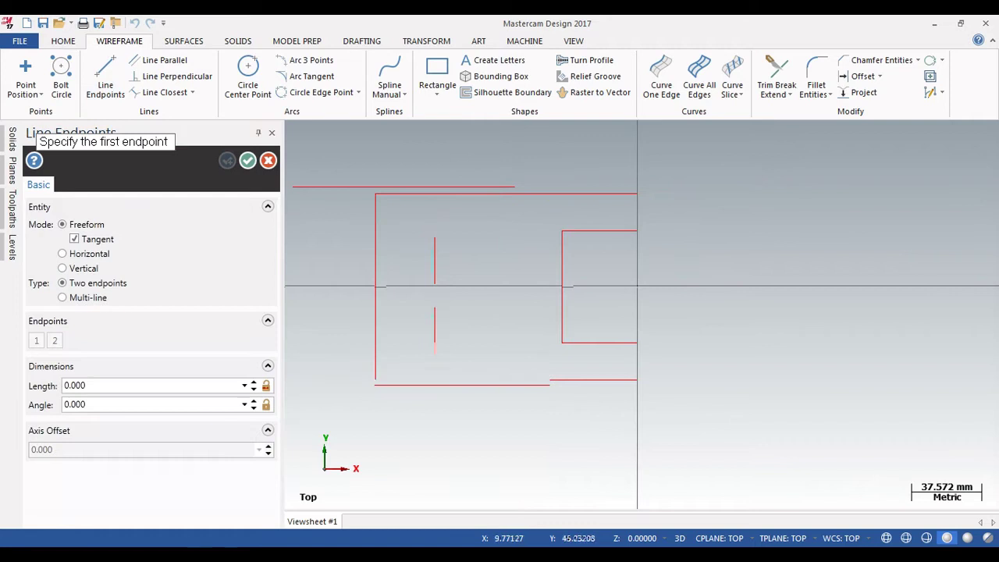
pyautogui.click(637, 193)
pyautogui.click(637, 230)
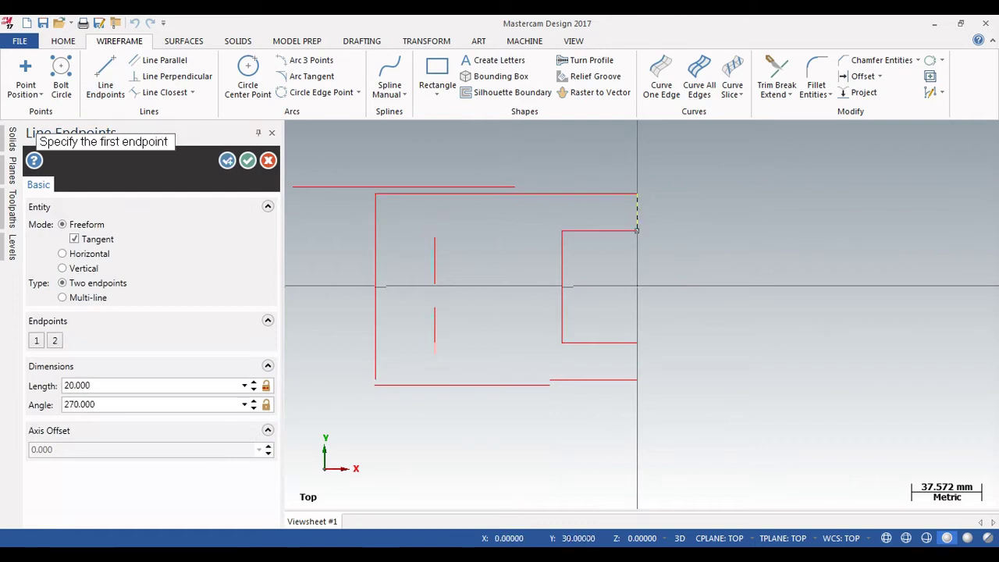
# - Draw a vertical line joining the lower right endpoint of the inner rectangle to that of the outer outline
pyautogui.click(637, 343)
pyautogui.click(637, 380)
pyautogui.click(247, 160)
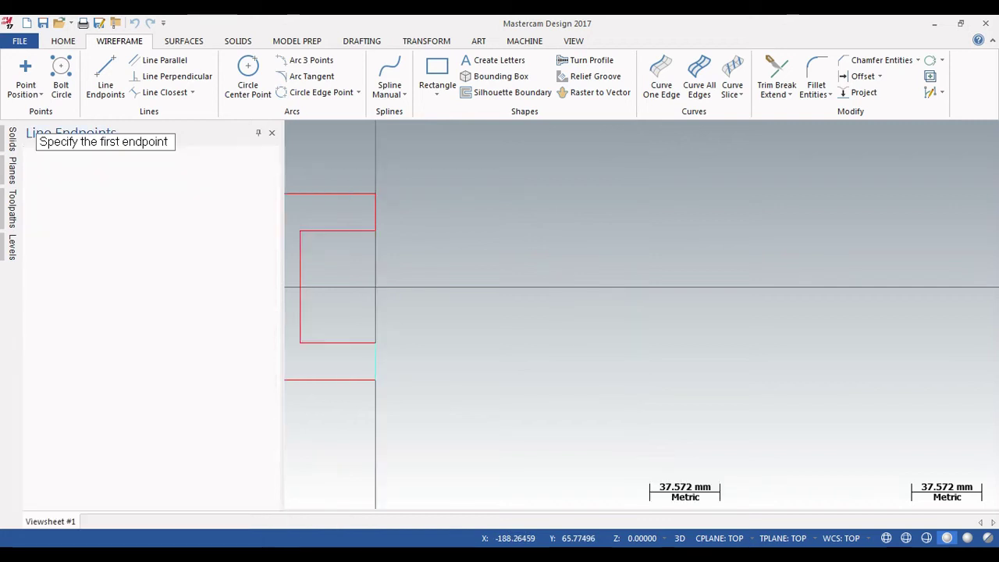
pyautogui.scroll(3, 510, 301)
pyautogui.scroll(-3, 687, 208)
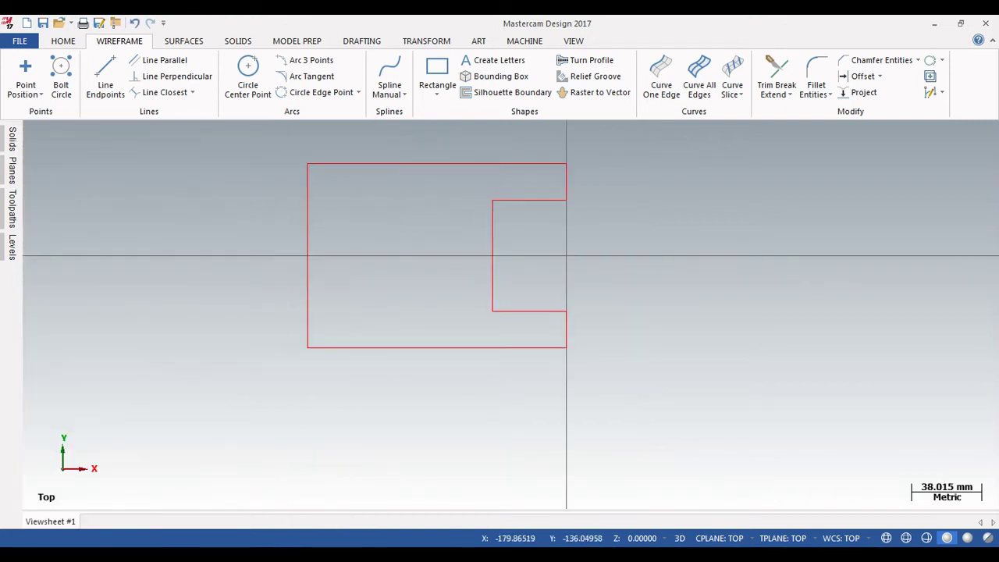
# - Draw a 120 mm wide, 20 mm high rectangular shape with the midpoint of its right edge at the origin, following the exercise drawing
pyautogui.hotkey('alt', 'Tab')
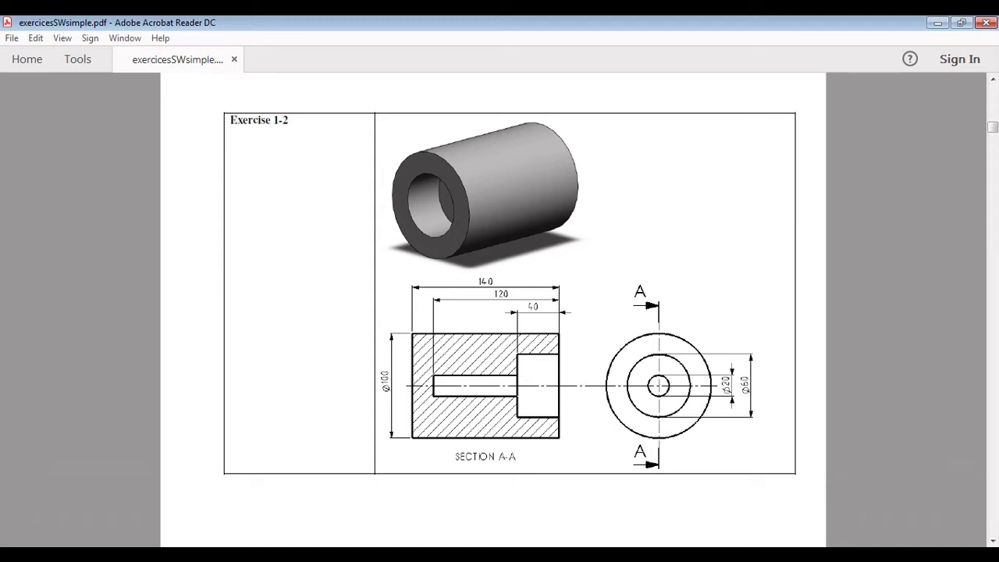
pyautogui.scroll(-5, 510, 312)
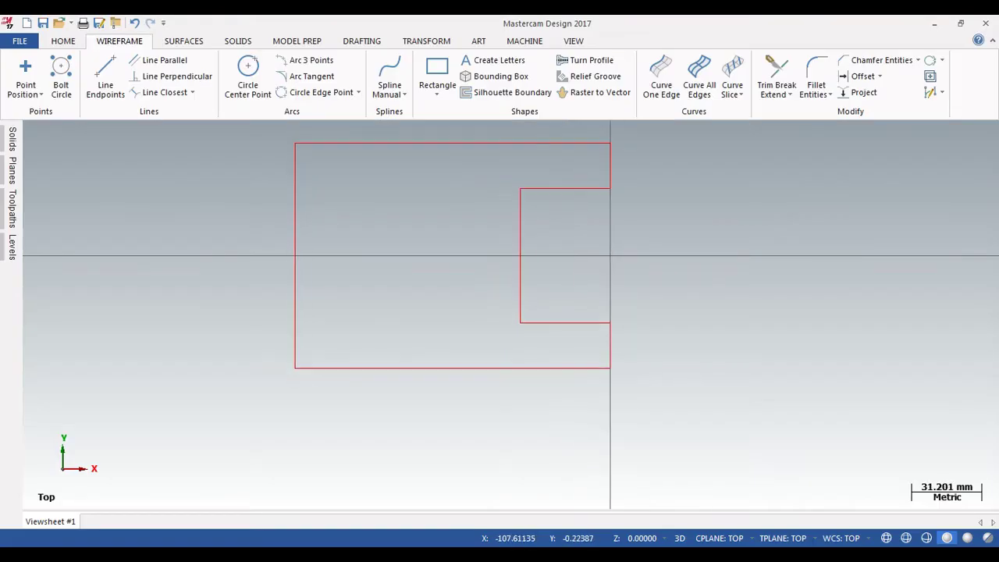
pyautogui.scroll(-1, 369, 257)
pyautogui.click(436, 90)
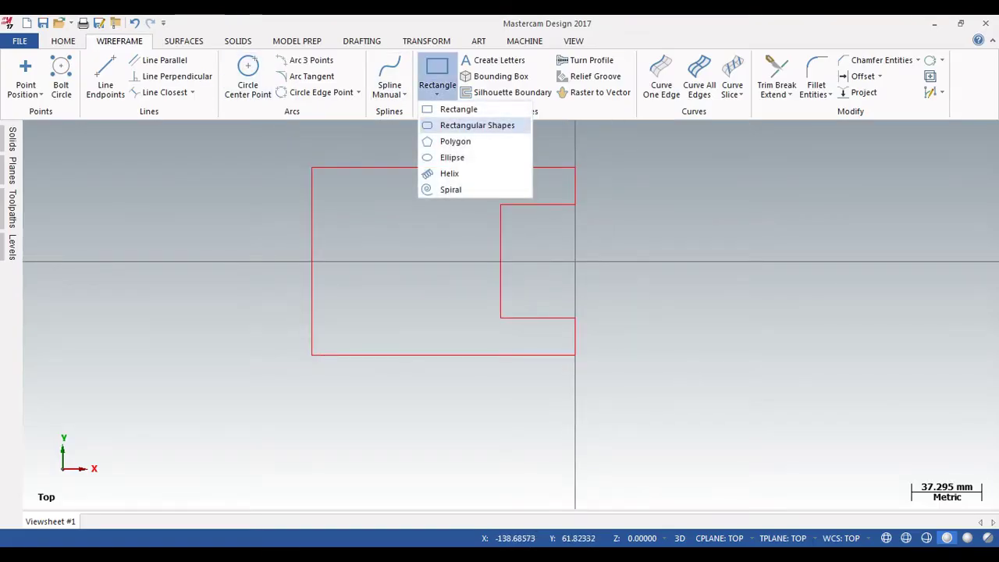
pyautogui.click(477, 125)
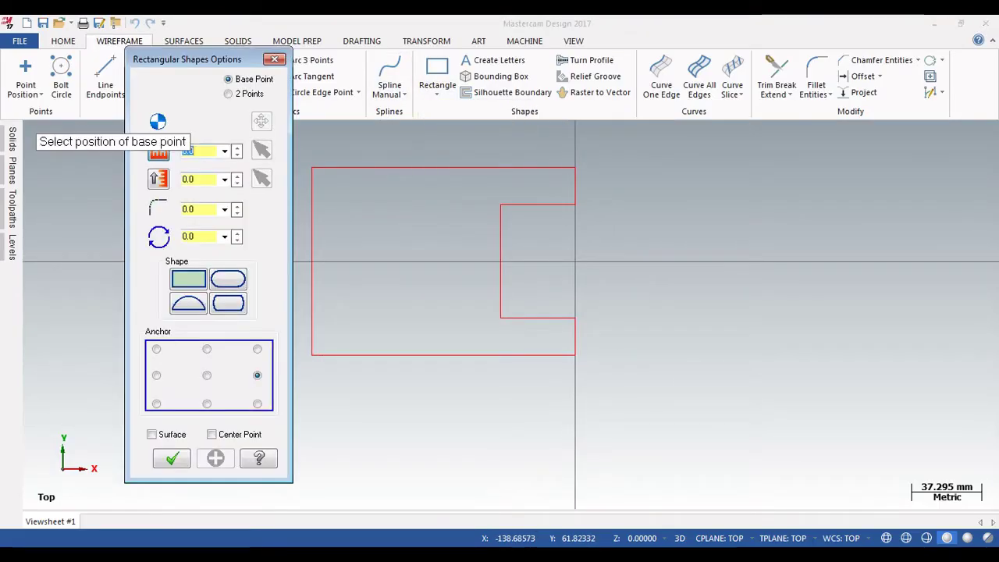
pyautogui.write('120')
pyautogui.press('Tab')
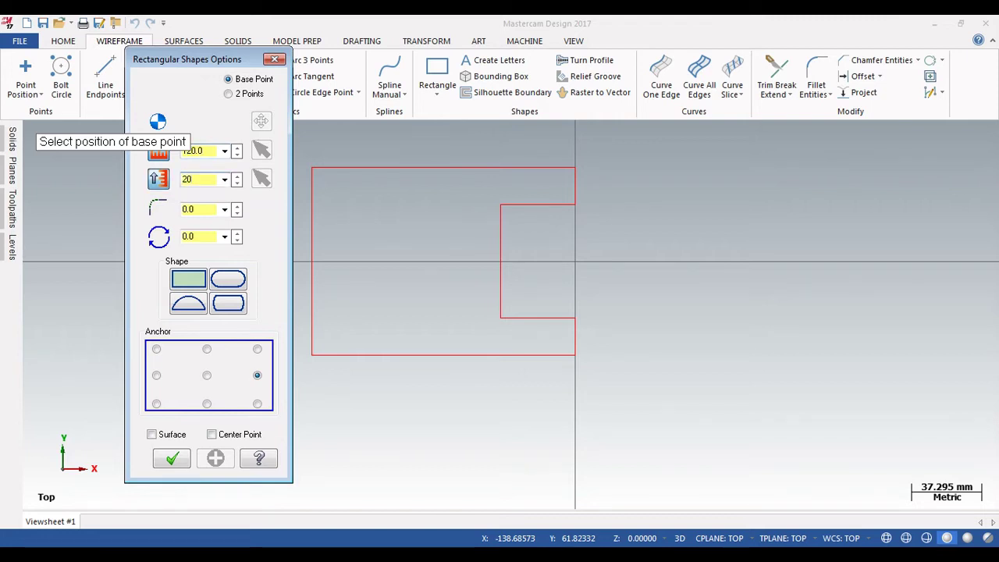
pyautogui.press('Tab')
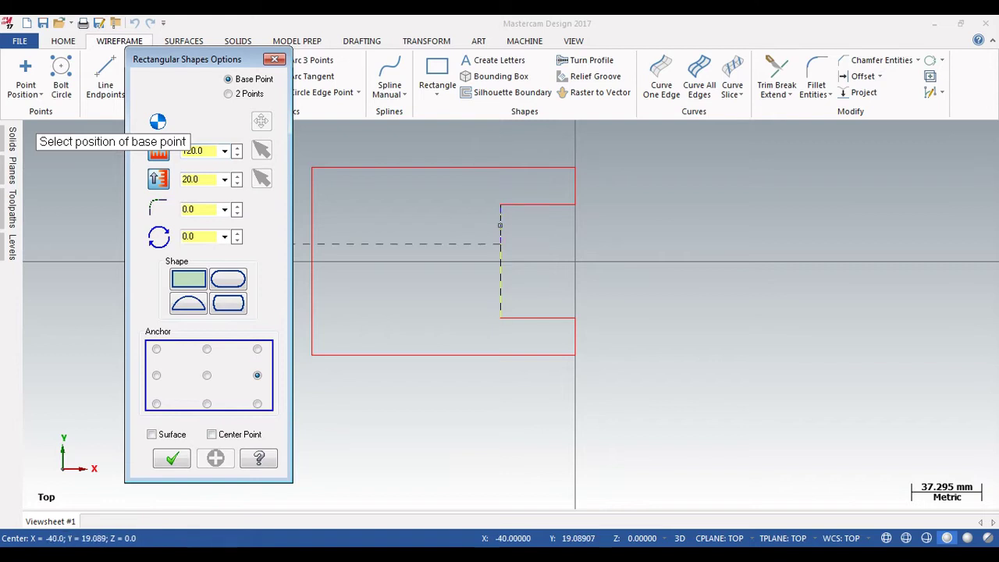
pyautogui.click(574, 261)
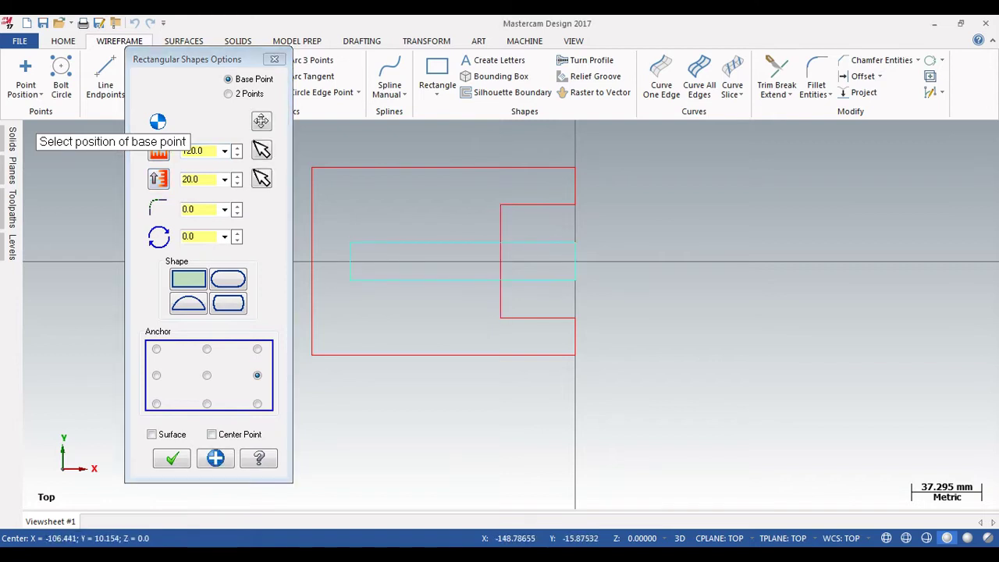
pyautogui.click(172, 458)
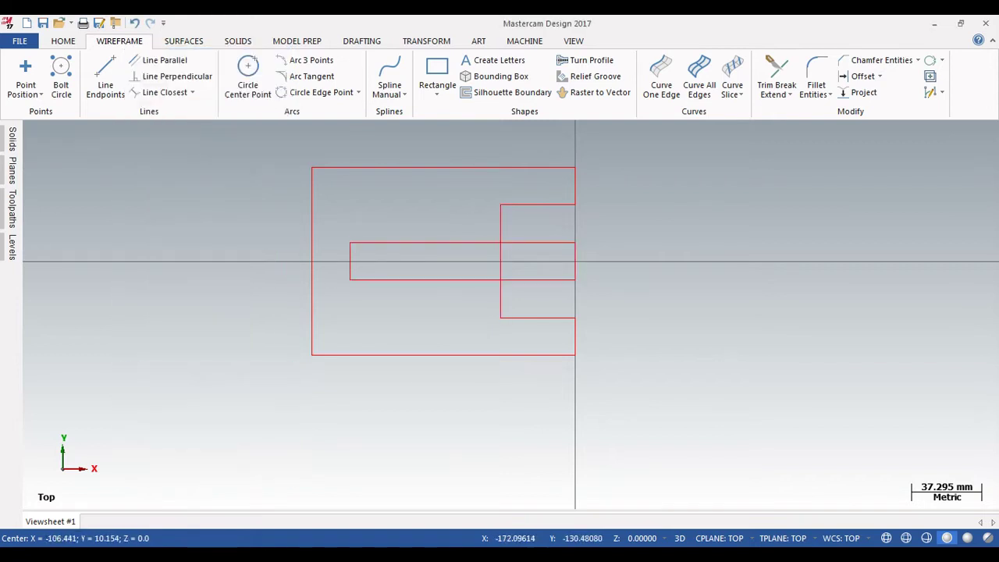
# - Trim away the narrow rectangle's segments inside the 60 mm bore, including its right edge, using Divide/delete
pyautogui.hotkey('alt', 'Tab')
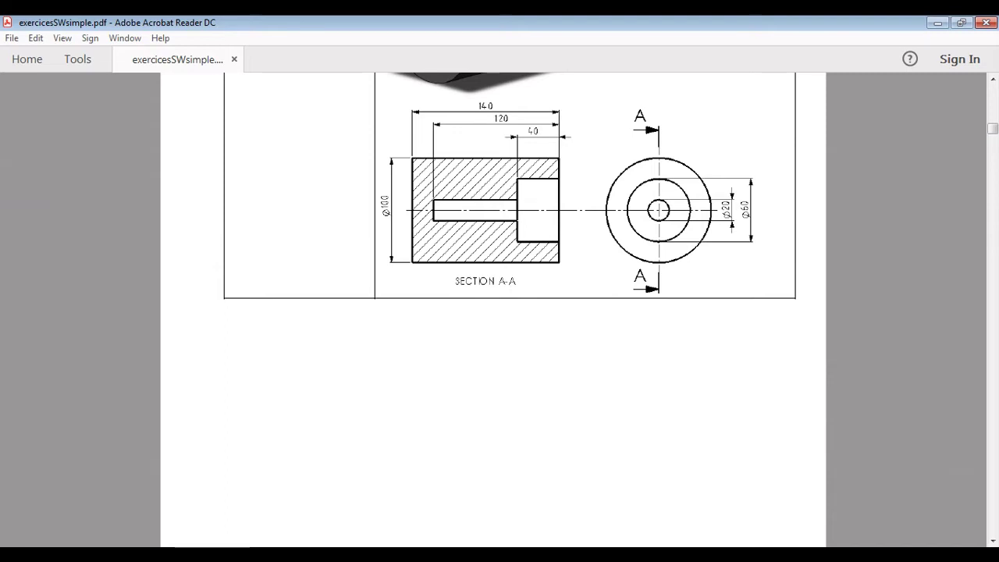
pyautogui.hotkey('alt', 'Tab')
pyautogui.scroll(2, 481, 269)
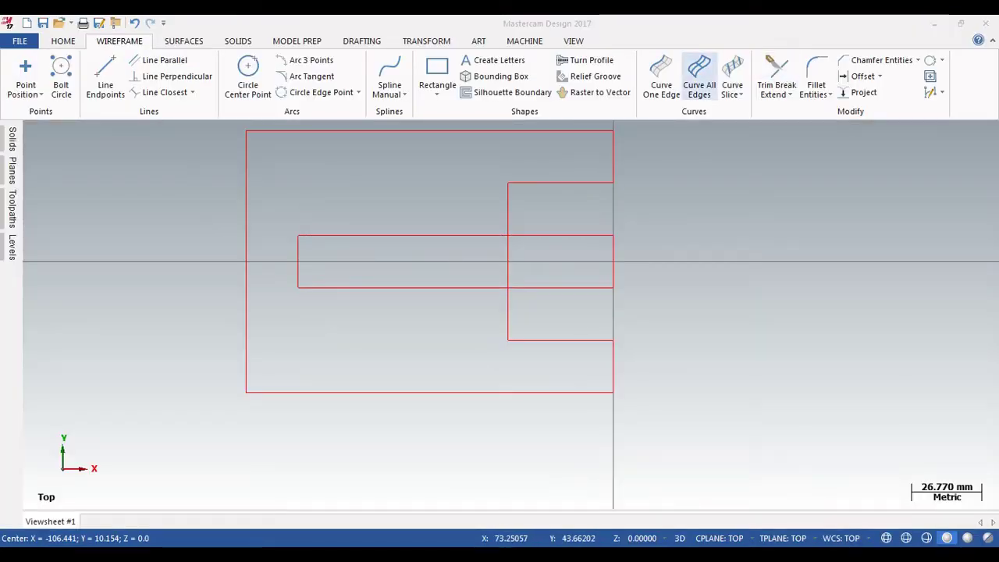
pyautogui.click(776, 78)
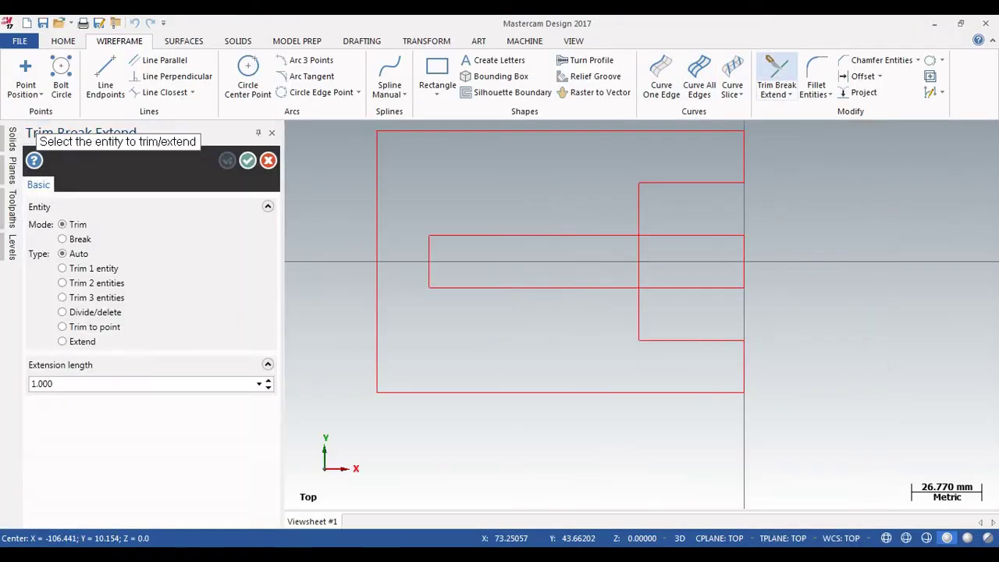
pyautogui.click(61, 312)
pyautogui.click(690, 235)
pyautogui.click(687, 288)
pyautogui.click(744, 261)
pyautogui.scroll(-2, 422, 258)
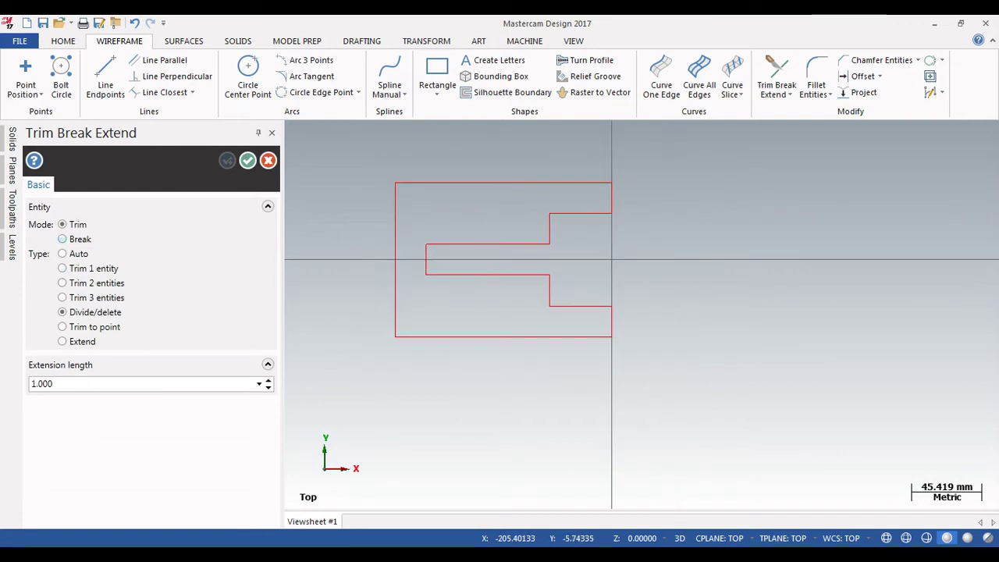
pyautogui.click(248, 160)
# - Draw a horizontal centre line about 315 mm long from the midpoint of the outline's left edge along the horizontal axis
pyautogui.scroll(-5, 297, 297)
pyautogui.scroll(2, 473, 273)
pyautogui.scroll(-1, 400, 271)
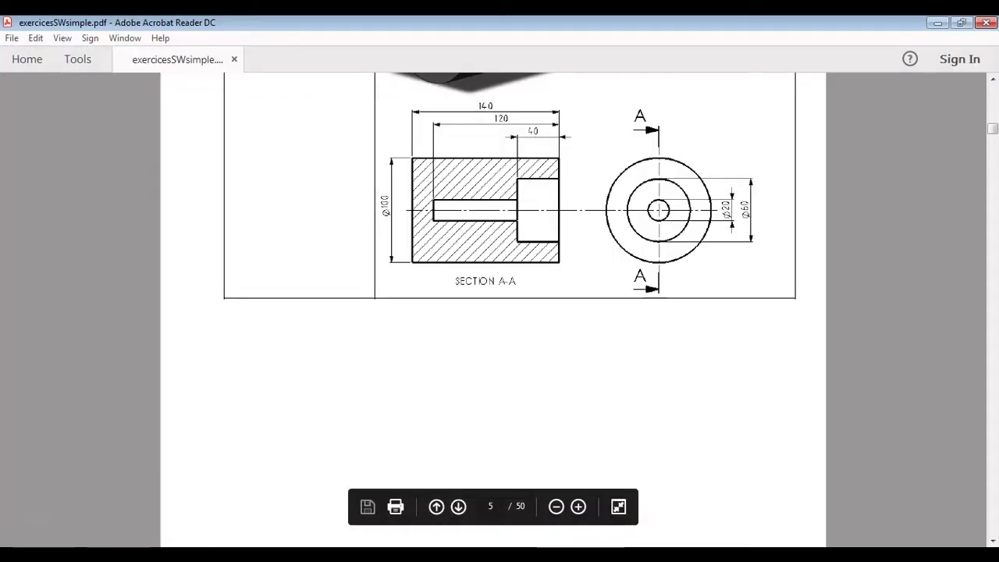
pyautogui.scroll(3, 508, 258)
pyautogui.scroll(2, 510, 274)
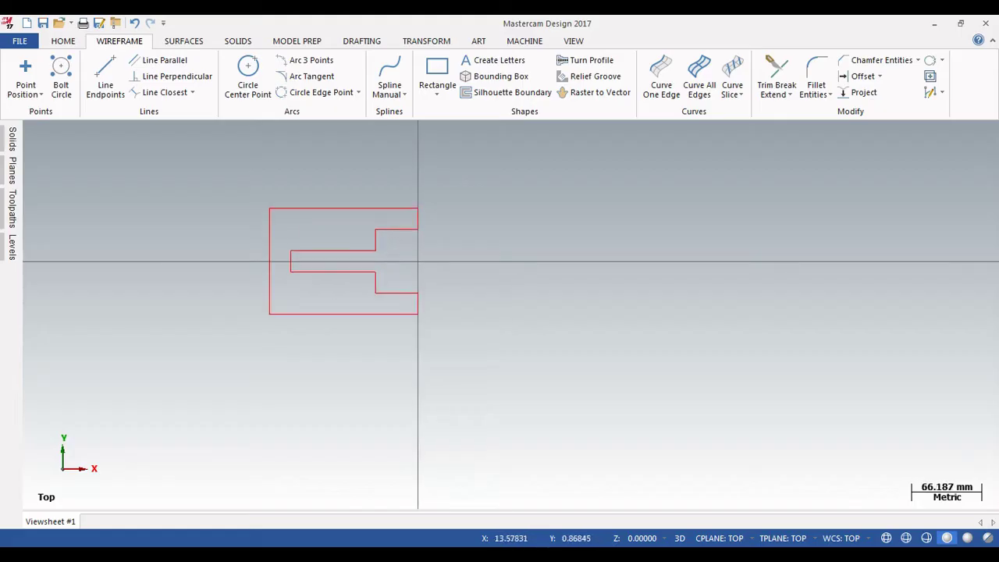
pyautogui.scroll(2, 309, 224)
pyautogui.scroll(-1, 261, 195)
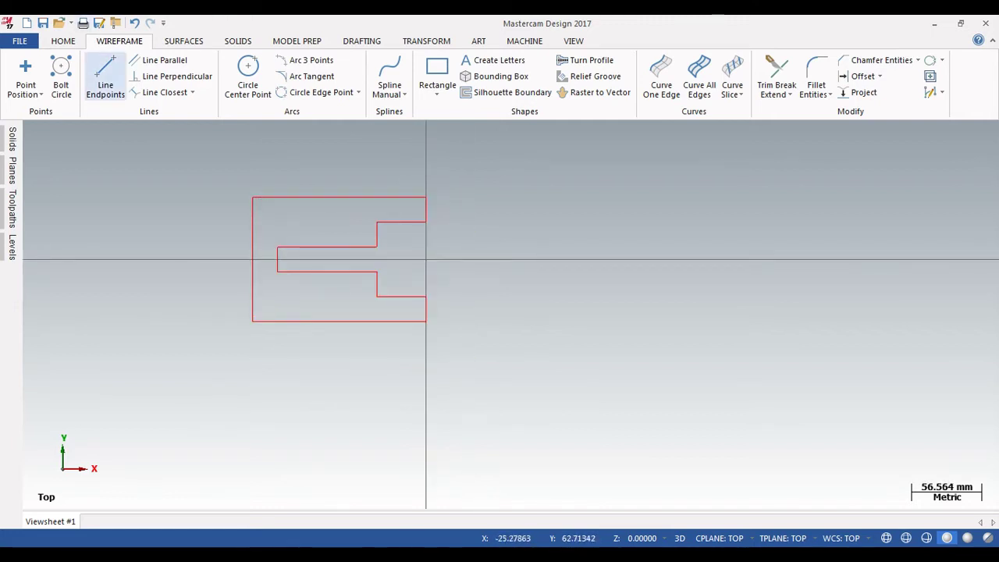
pyautogui.click(105, 77)
pyautogui.click(383, 259)
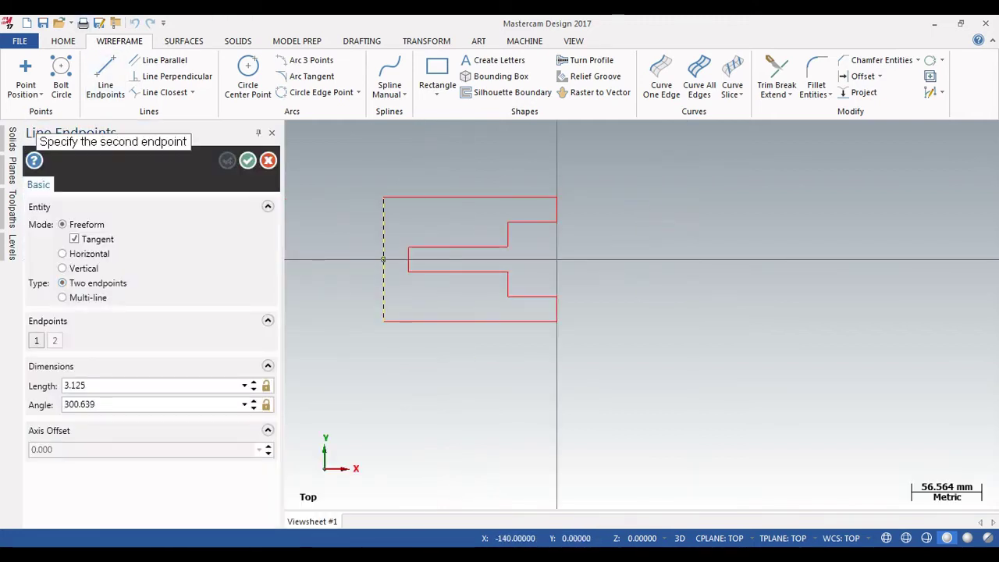
pyautogui.click(774, 259)
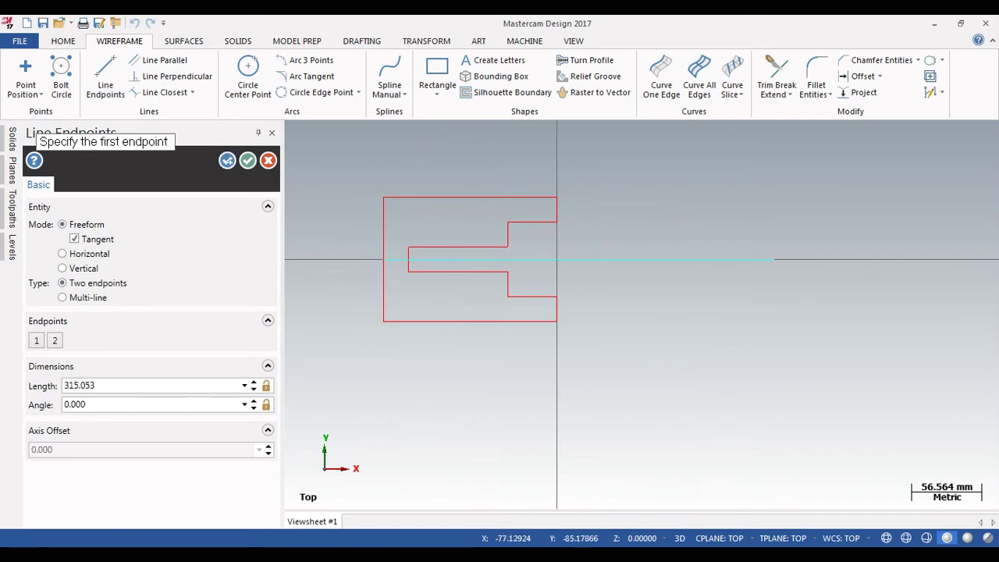
# - Try lengths of 200 mm and 3000 mm for the horizontal centre line
pyautogui.click(81, 385)
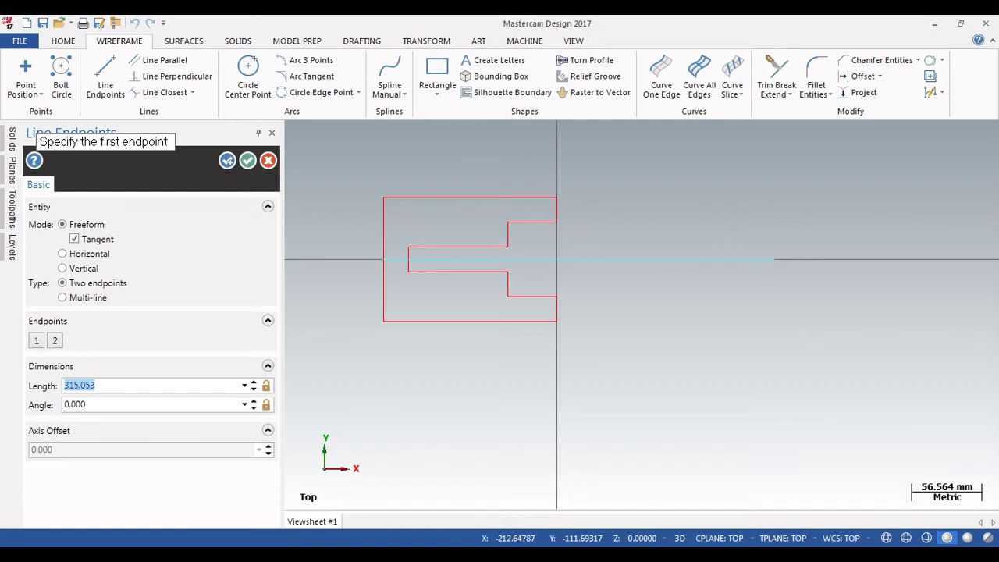
pyautogui.write('200')
pyautogui.press('Return')
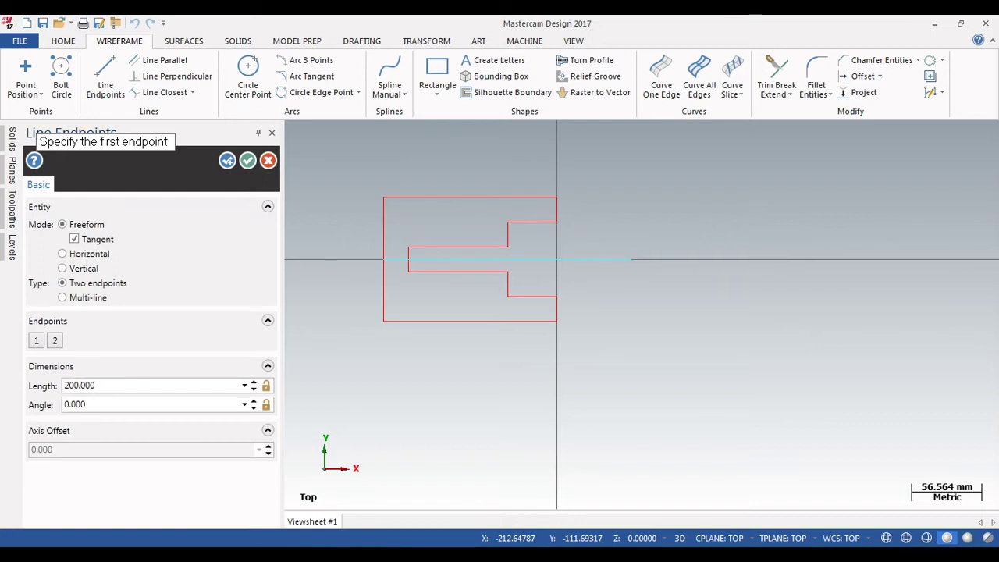
pyautogui.click(80, 385)
pyautogui.write('3000')
pyautogui.press('Return')
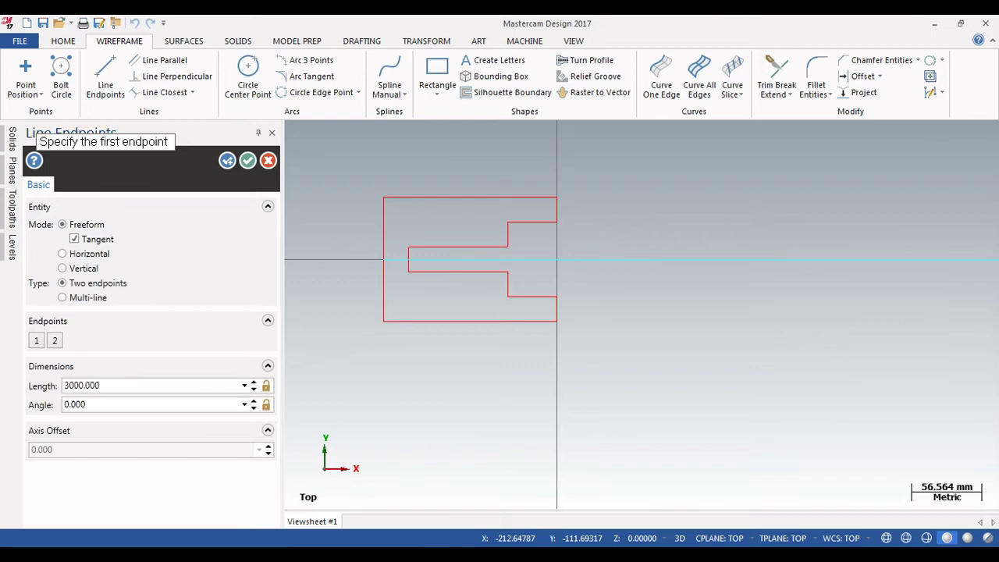
# - Set the centre line's length to 300 mm and finish the line
pyautogui.click(93, 386)
pyautogui.write('300')
pyautogui.press('Return')
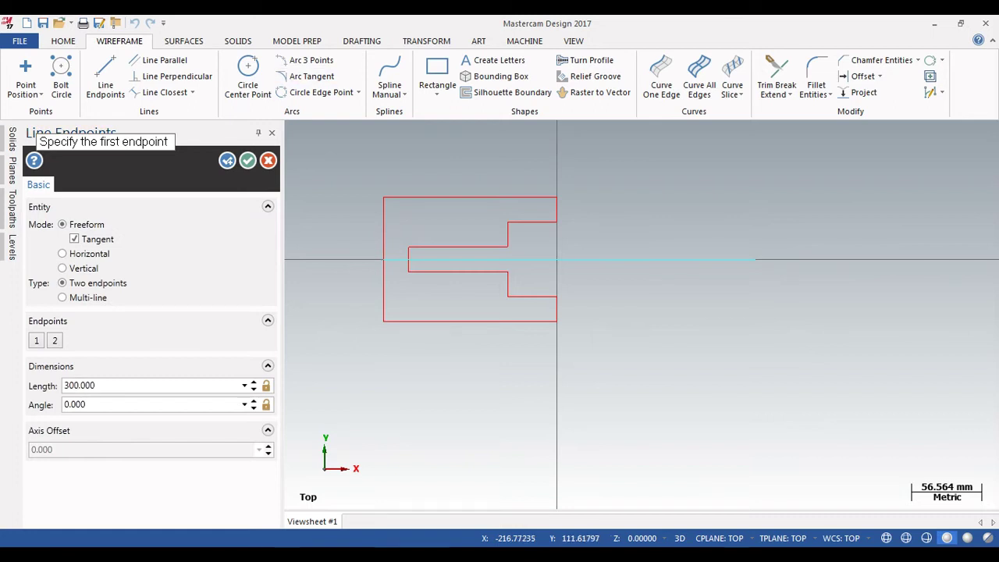
pyautogui.click(248, 161)
# - Set the wireframe colour of the horizontal centre line to blue
pyautogui.click(440, 258)
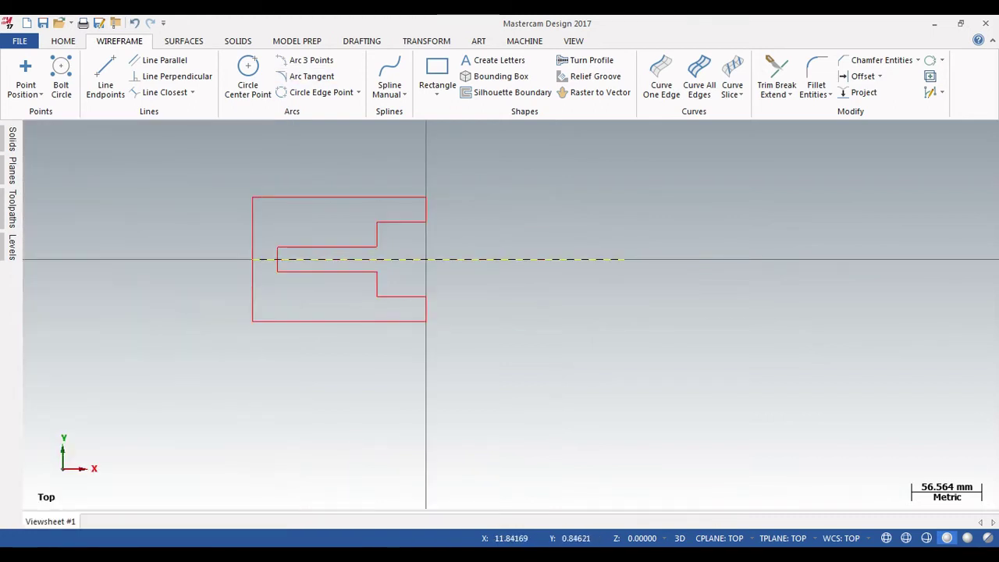
pyautogui.rightClick(440, 258)
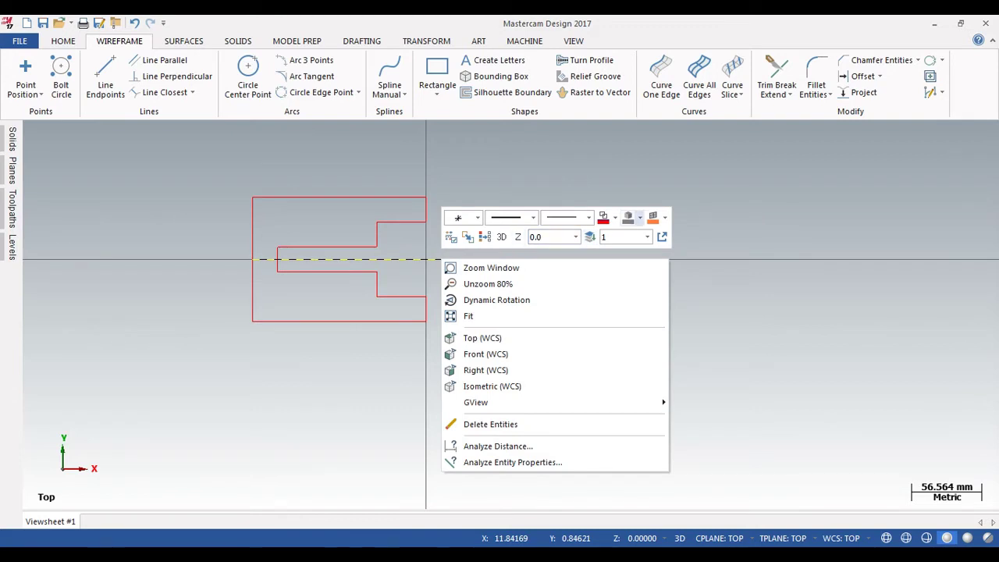
pyautogui.click(615, 217)
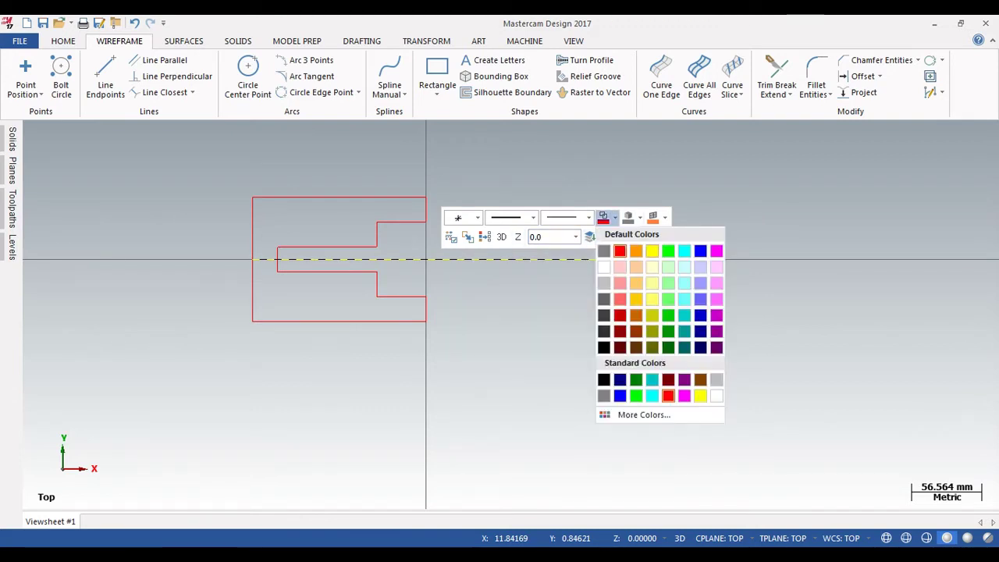
pyautogui.click(700, 251)
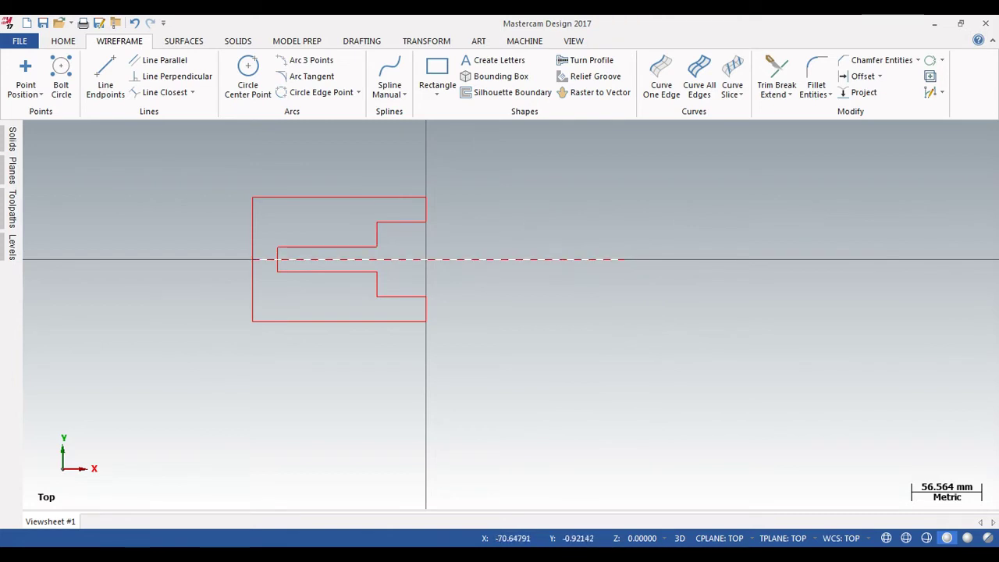
# - Apply the dashed line style to the horizontal centre line
pyautogui.click(63, 42)
pyautogui.click(318, 260)
pyautogui.click(169, 67)
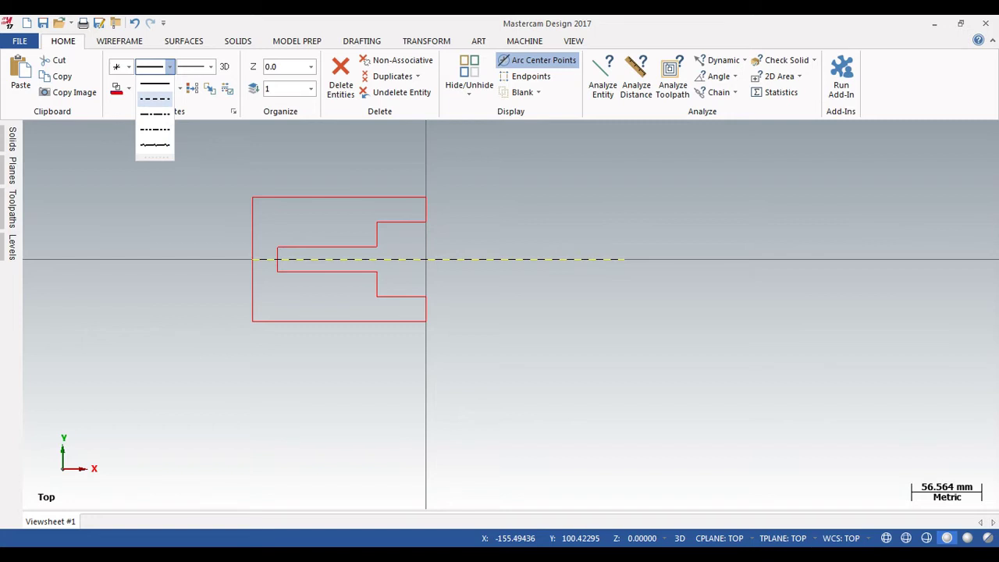
pyautogui.click(155, 99)
# - Set the centre line's wireframe colour to red
pyautogui.scroll(5, 458, 237)
pyautogui.scroll(5, 419, 299)
pyautogui.scroll(2, 344, 323)
pyautogui.rightClick(370, 260)
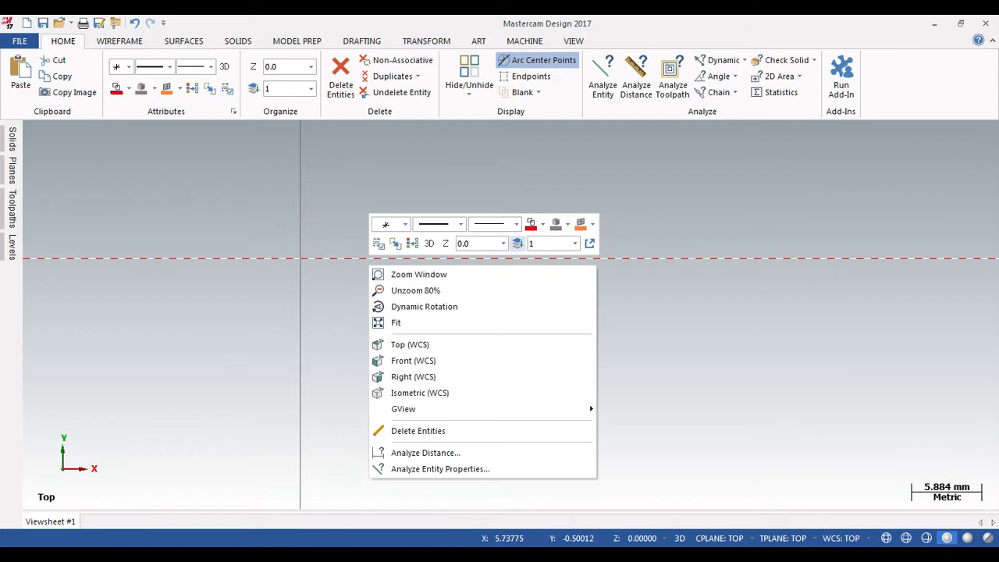
pyautogui.click(541, 223)
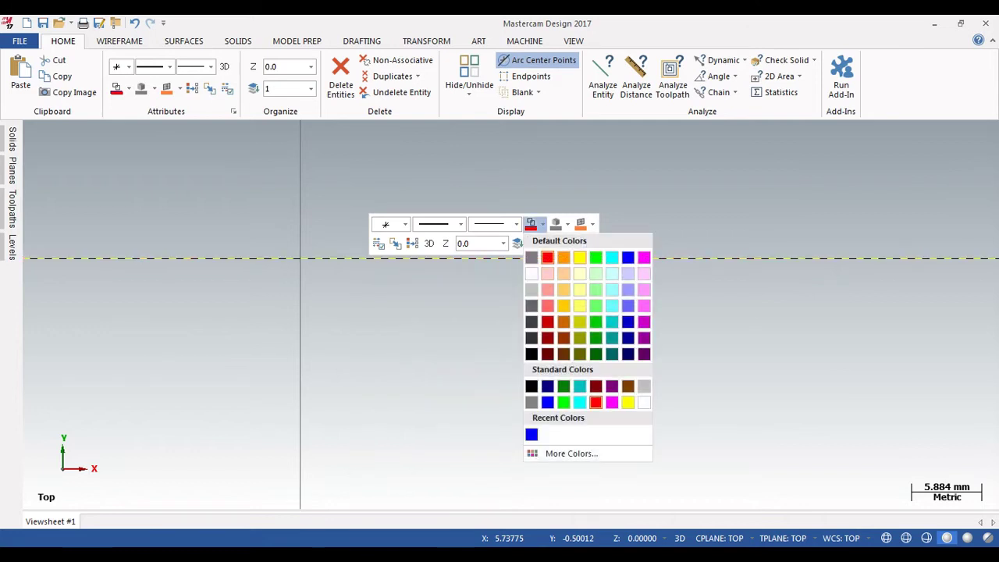
pyautogui.click(547, 258)
# - Set the solid colour attribute to black from the centre line's attributes
pyautogui.scroll(-5, 436, 253)
pyautogui.scroll(1, 436, 253)
pyautogui.scroll(3, 312, 254)
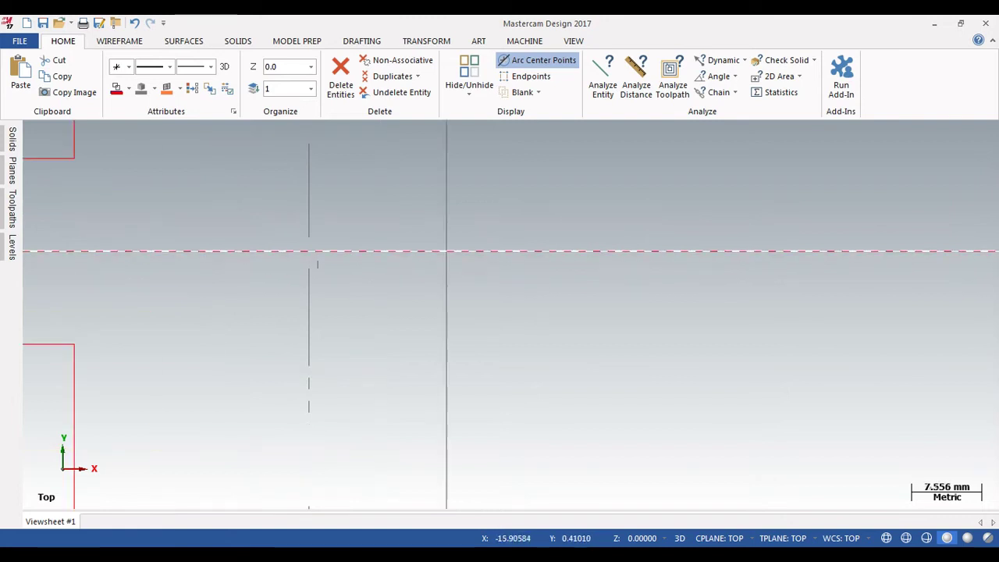
pyautogui.rightClick(304, 251)
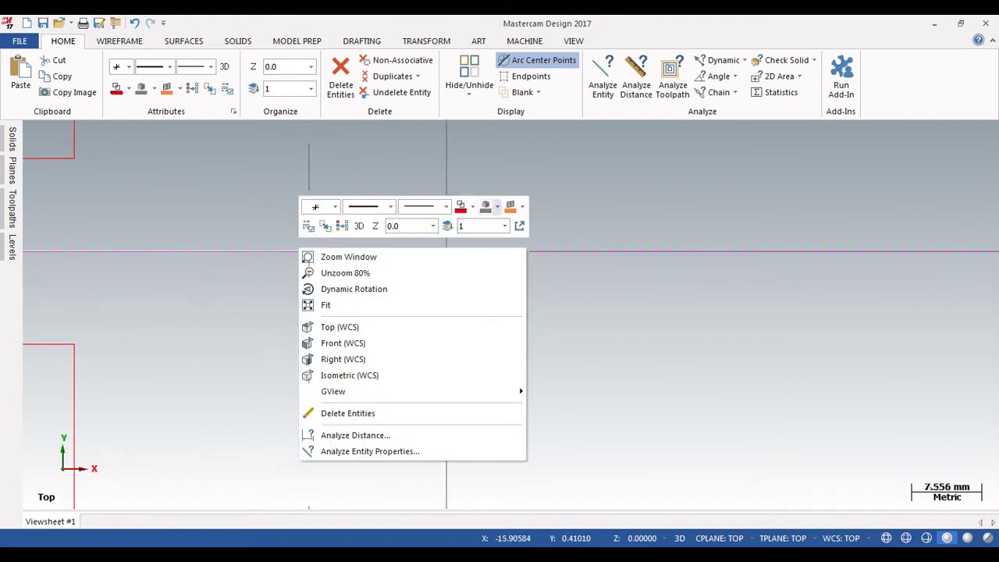
pyautogui.click(490, 206)
pyautogui.click(484, 337)
# - Set the wireframe colour of the dashed centre line to black
pyautogui.scroll(-2, 448, 251)
pyautogui.click(353, 252)
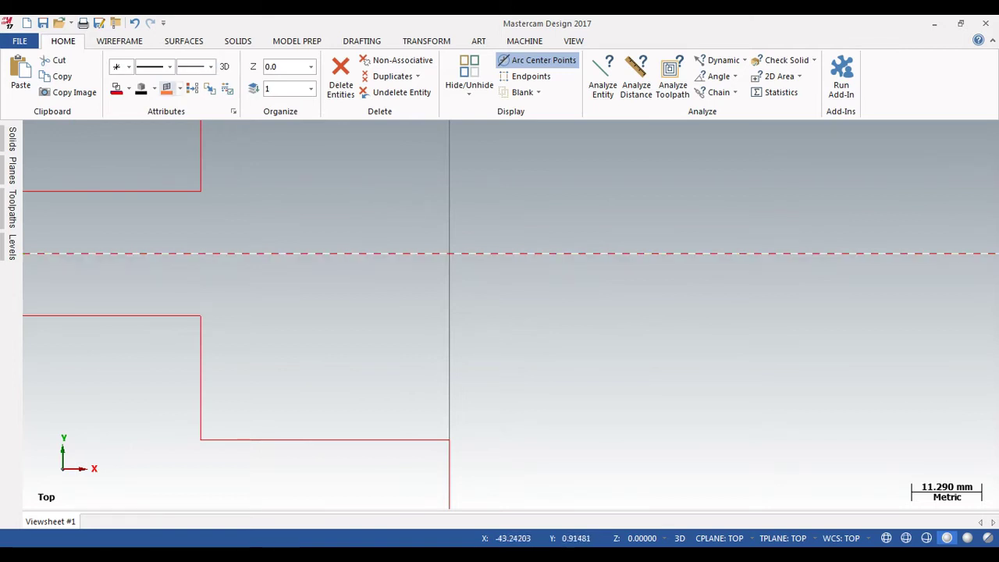
pyautogui.rightClick(181, 249)
pyautogui.click(348, 207)
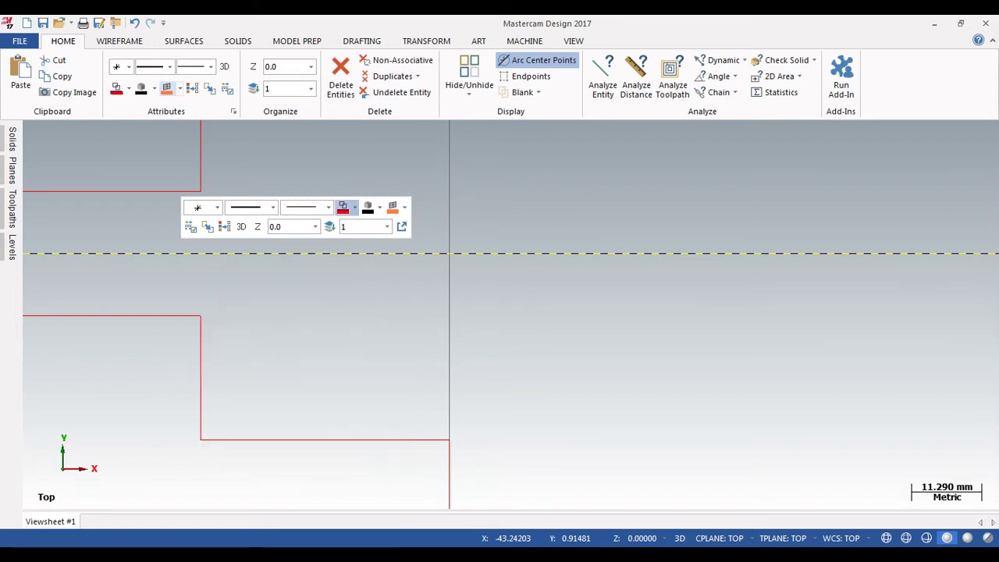
pyautogui.click(343, 337)
pyautogui.scroll(-6, 346, 266)
pyautogui.scroll(-3, 362, 281)
pyautogui.scroll(3, 460, 277)
pyautogui.scroll(-5, 452, 281)
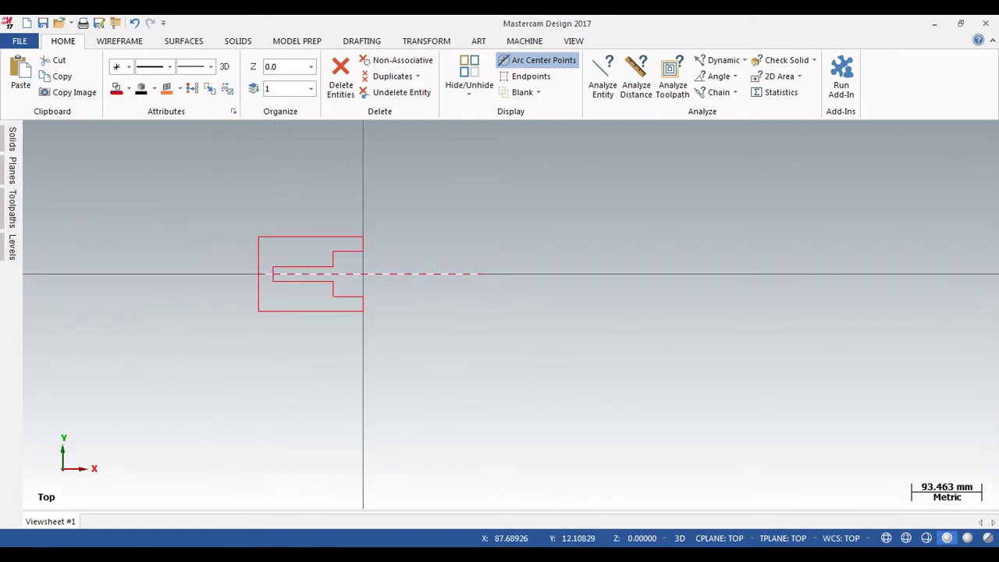
# - Draw a 100 mm diameter circle centred on the dashed centre line's free end, beside the section profile
pyautogui.click(119, 41)
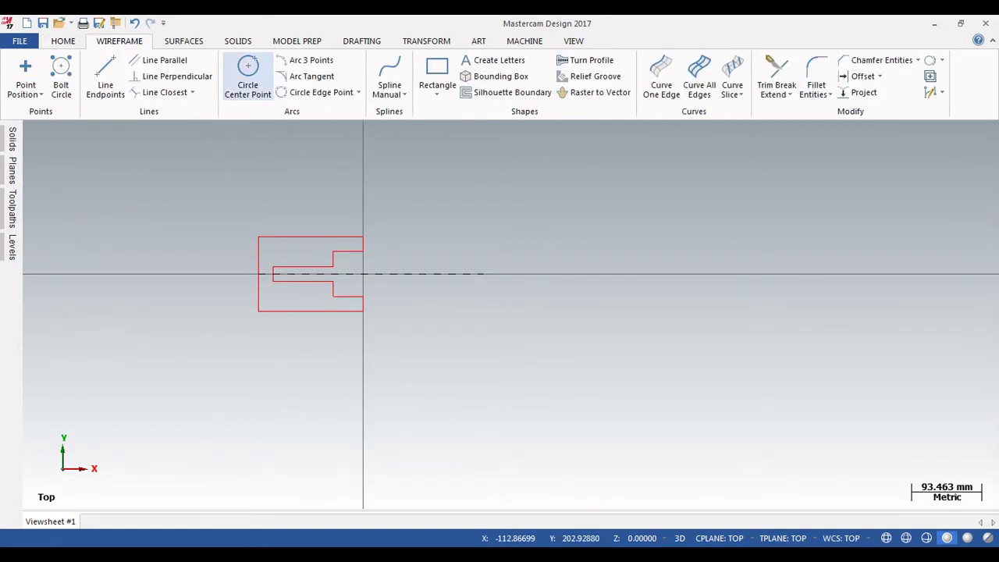
pyautogui.click(248, 74)
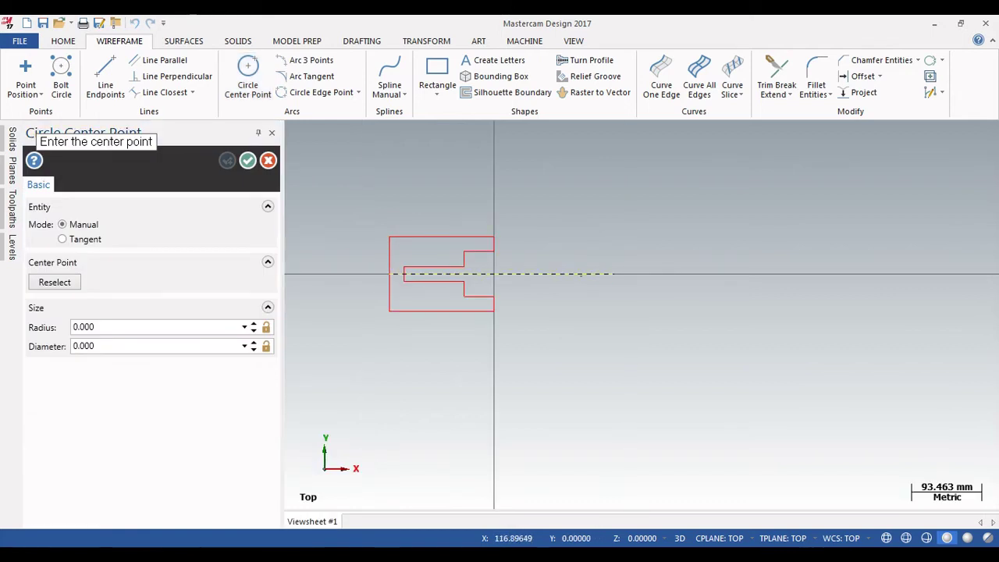
pyautogui.click(614, 274)
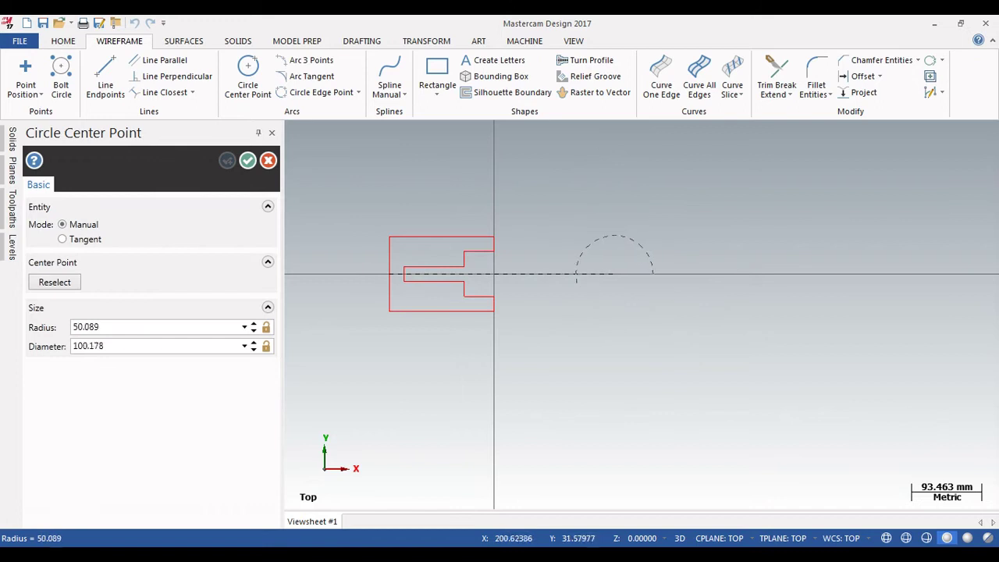
pyautogui.click(638, 250)
pyautogui.press('Tab')
pyautogui.press('Tab')
pyautogui.write('100')
pyautogui.press('Return')
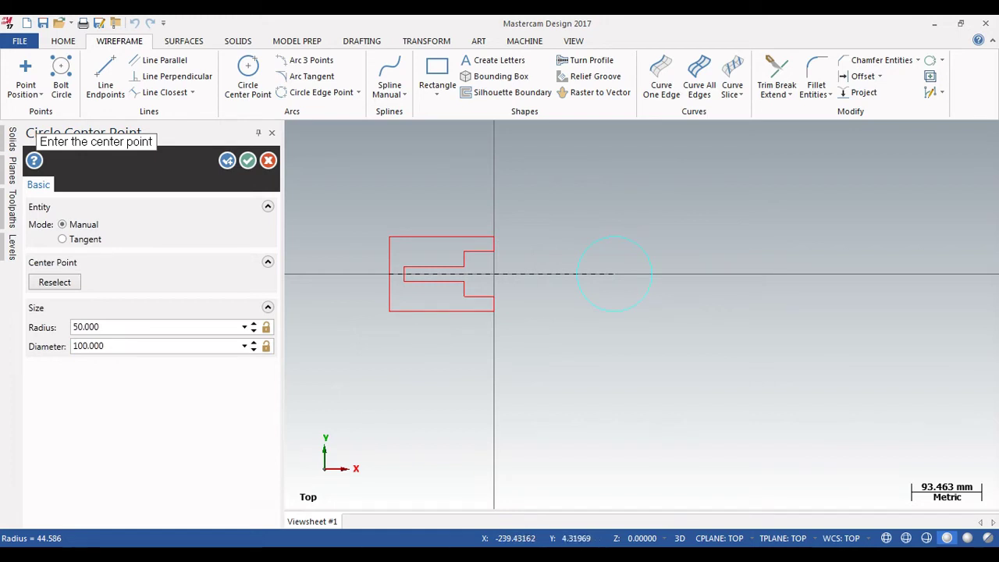
pyautogui.click(227, 160)
# - Draw a 60 mm diameter circle concentric with the 100 mm circle
pyautogui.scroll(3, 605, 259)
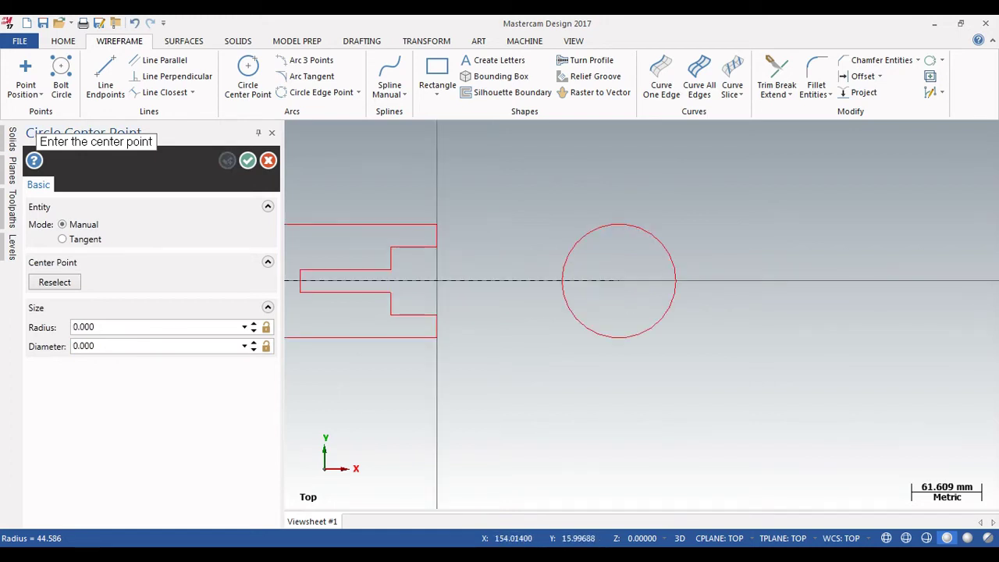
pyautogui.click(618, 280)
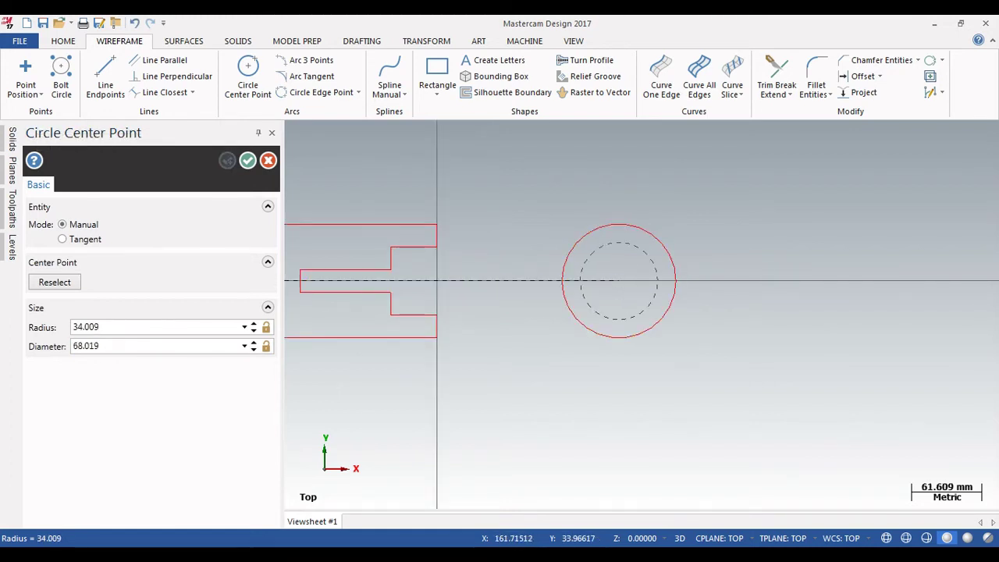
pyautogui.click(621, 242)
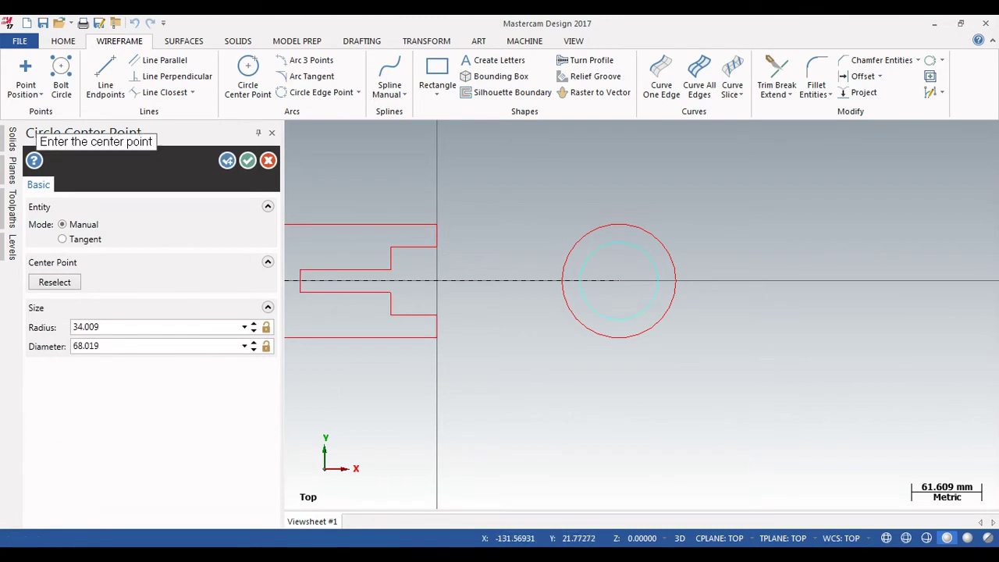
pyautogui.doubleClick(86, 345)
pyautogui.write('60')
pyautogui.press('Return')
pyautogui.click(227, 160)
# - Draw a 20 mm diameter circle at the same centre and finish the circle command
pyautogui.click(618, 281)
pyautogui.click(624, 283)
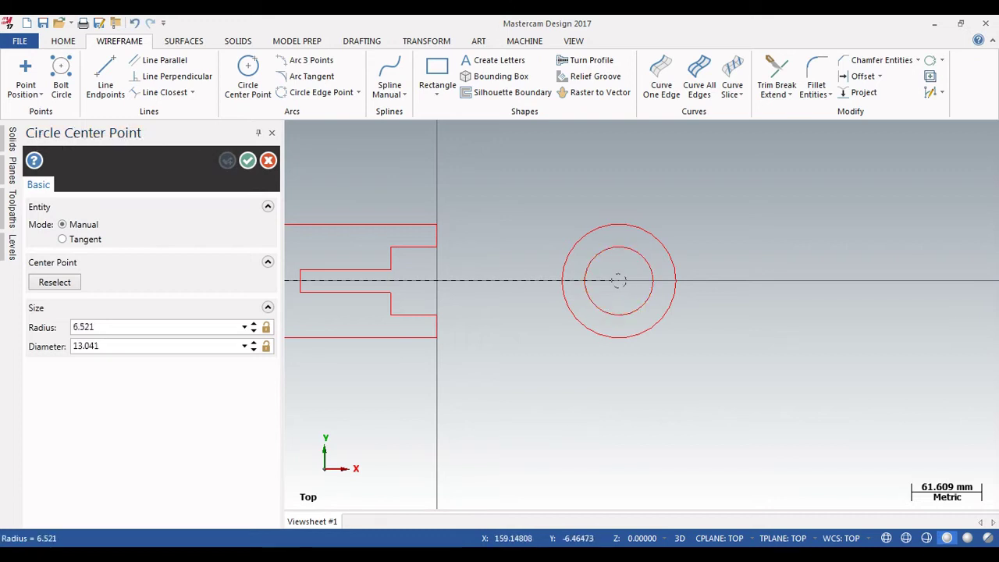
pyautogui.click(95, 345)
pyautogui.write('20')
pyautogui.press('Return')
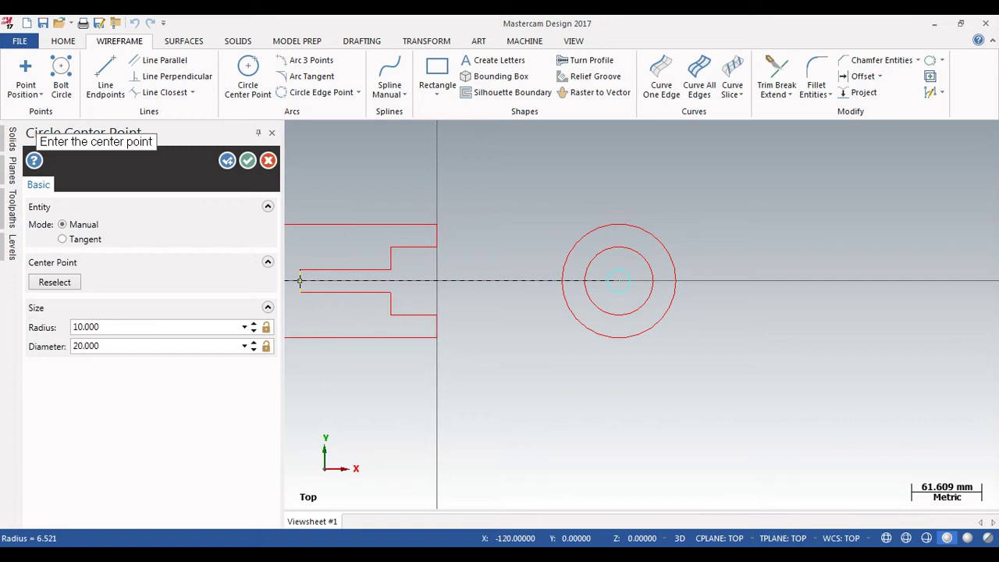
pyautogui.click(247, 160)
# - Check the end view and centre line of Exercise 1-2 in Adobe Acrobat Reader, and return to Mastercam
pyautogui.scroll(4, 535, 297)
pyautogui.scroll(-1, 496, 266)
pyautogui.hotkey('alt', 'Tab')
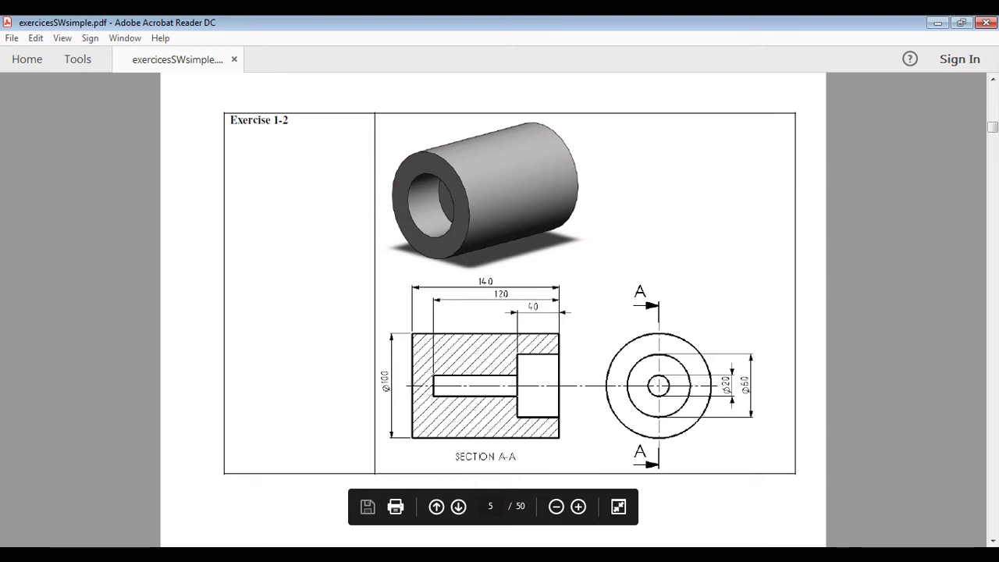
pyautogui.scroll(-3, 510, 273)
pyautogui.scroll(2, 509, 273)
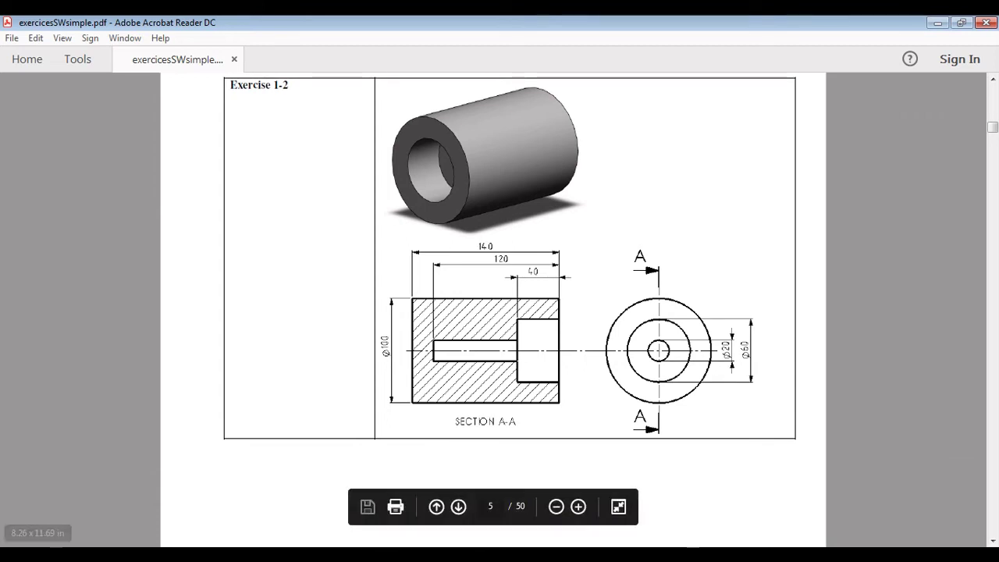
pyautogui.hotkey('alt', 'Tab')
# - Move the three concentric circles along the centre line towards the section profile with Dynamic, so the line crosses the full outer circle
pyautogui.scroll(-6, 507, 306)
pyautogui.scroll(3, 430, 327)
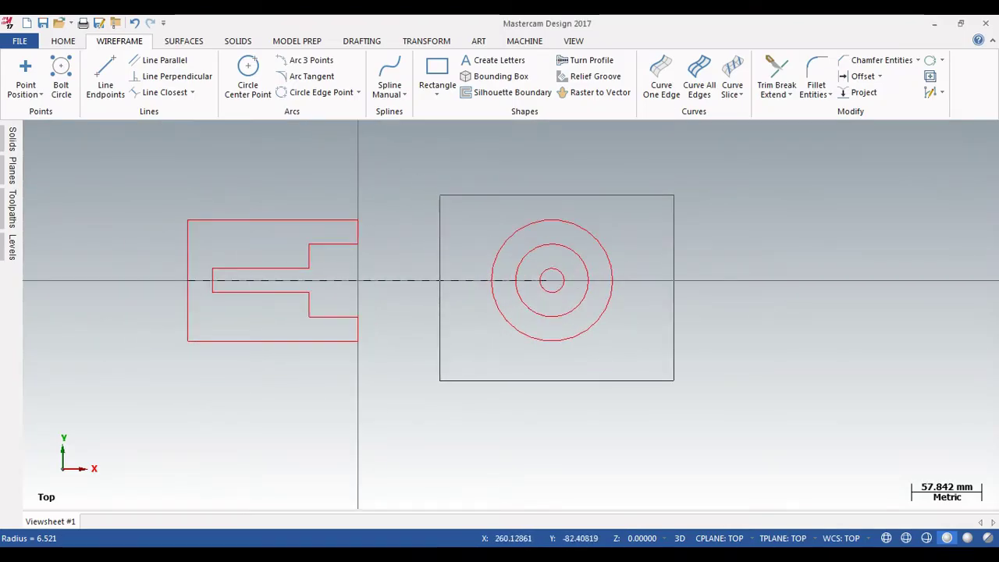
pyautogui.click(673, 380)
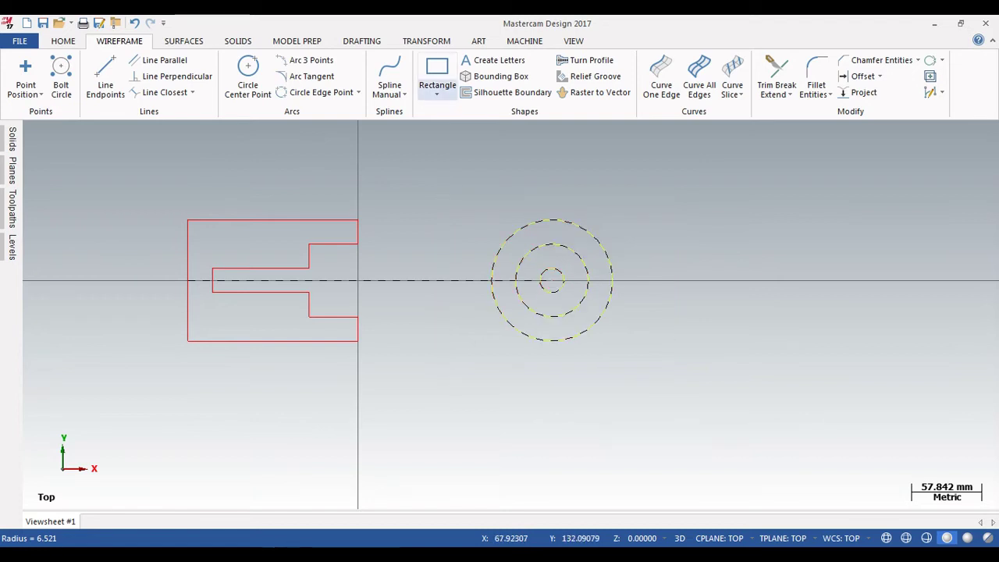
pyautogui.click(426, 41)
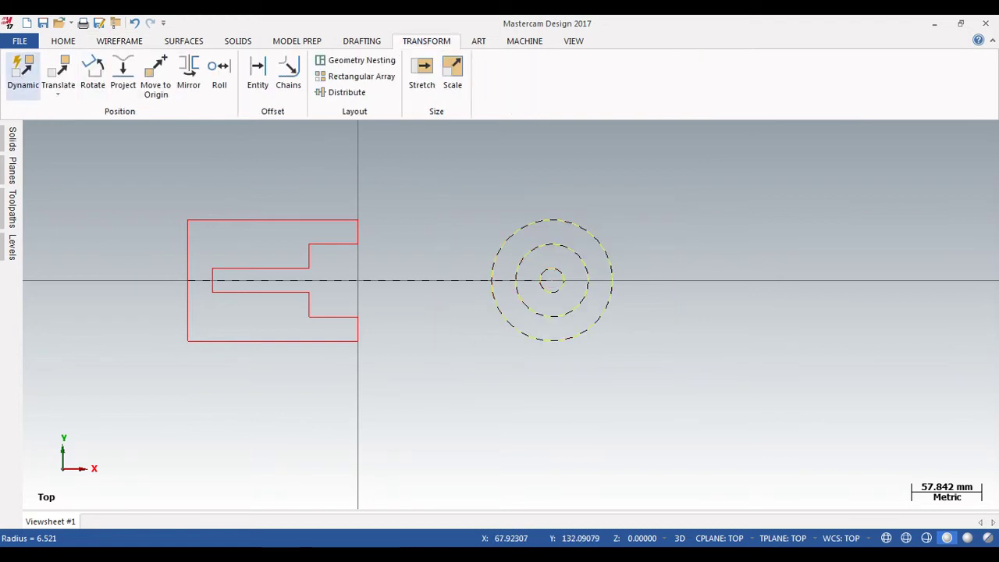
pyautogui.click(23, 72)
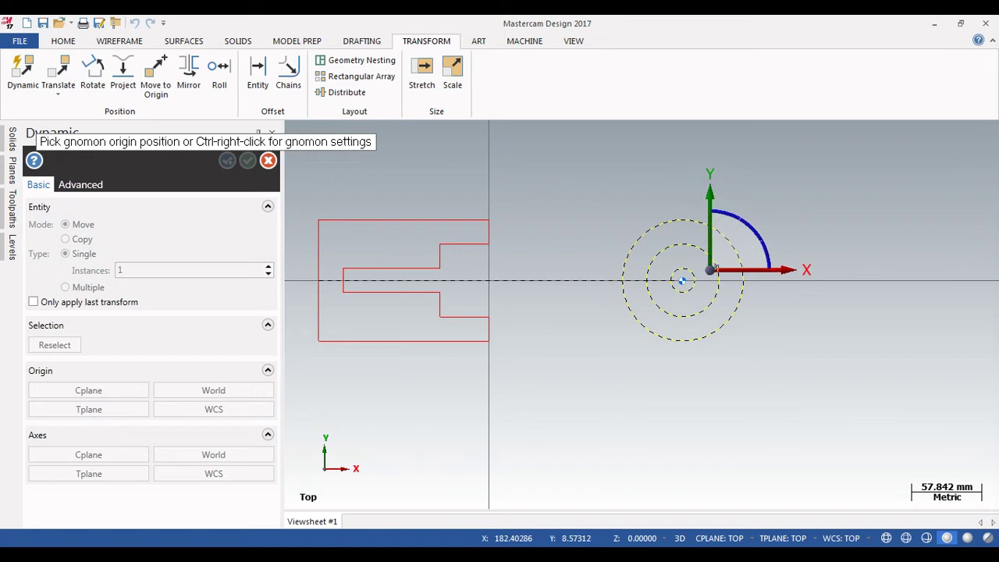
pyautogui.click(682, 280)
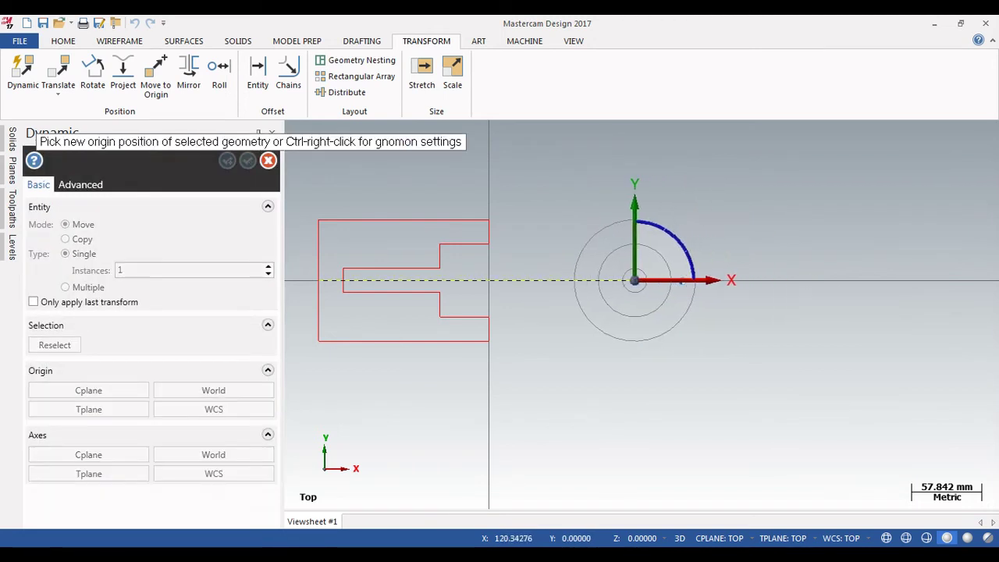
pyautogui.click(626, 280)
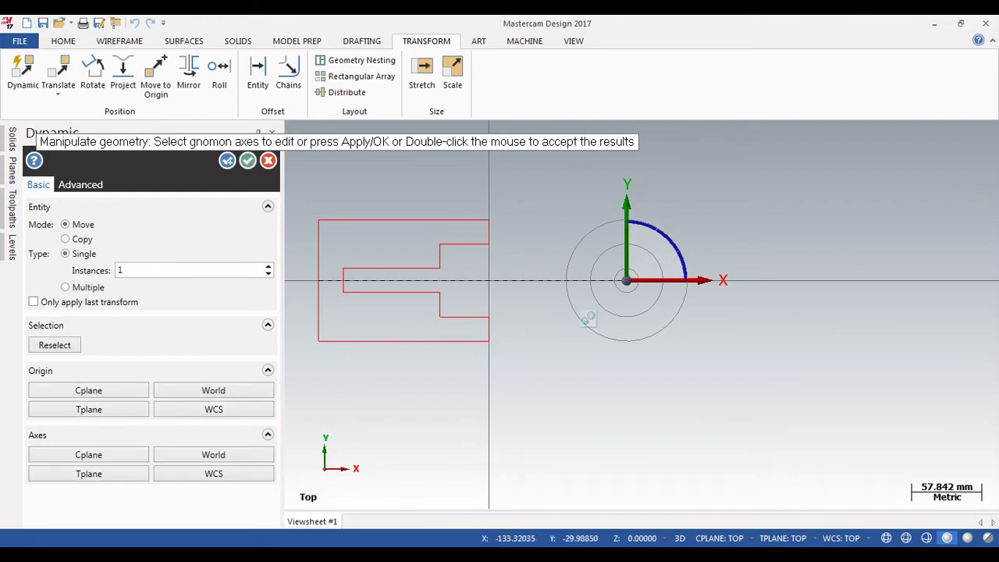
pyautogui.click(247, 161)
pyautogui.scroll(2, 363, 267)
pyautogui.rightClick(619, 201)
pyautogui.click(662, 180)
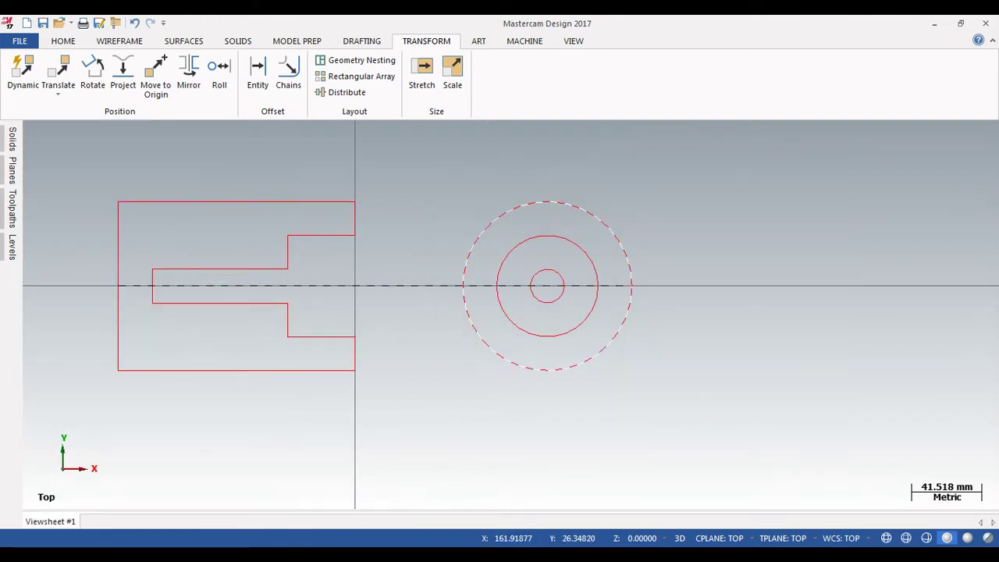
# - Compare the two views with the Exercise 1-2 reference drawing in Adobe Acrobat Reader, and return to Mastercam
pyautogui.scroll(-2, 654, 230)
pyautogui.scroll(2, 390, 210)
pyautogui.scroll(-3, 622, 220)
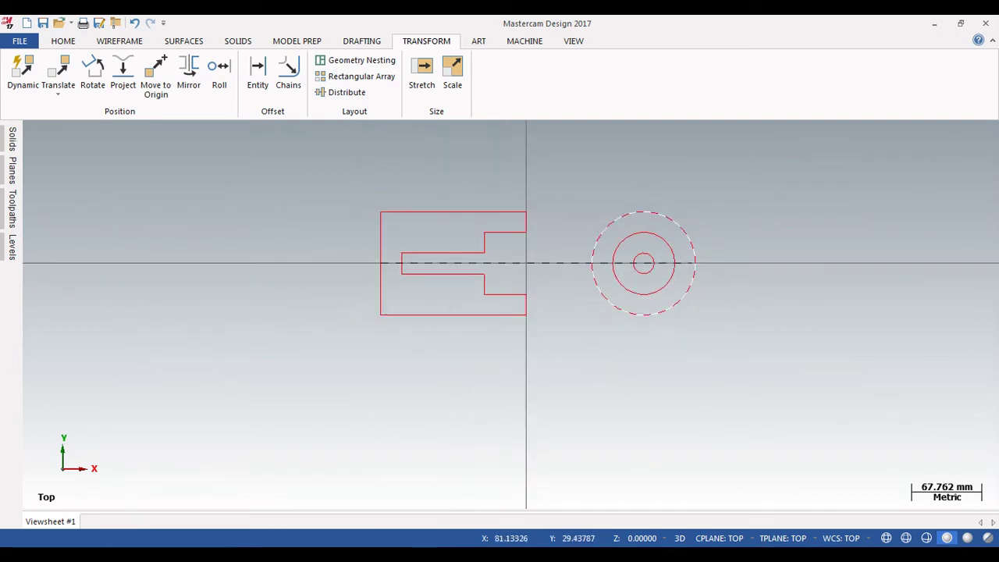
pyautogui.scroll(2, 583, 207)
pyautogui.scroll(-2, 449, 234)
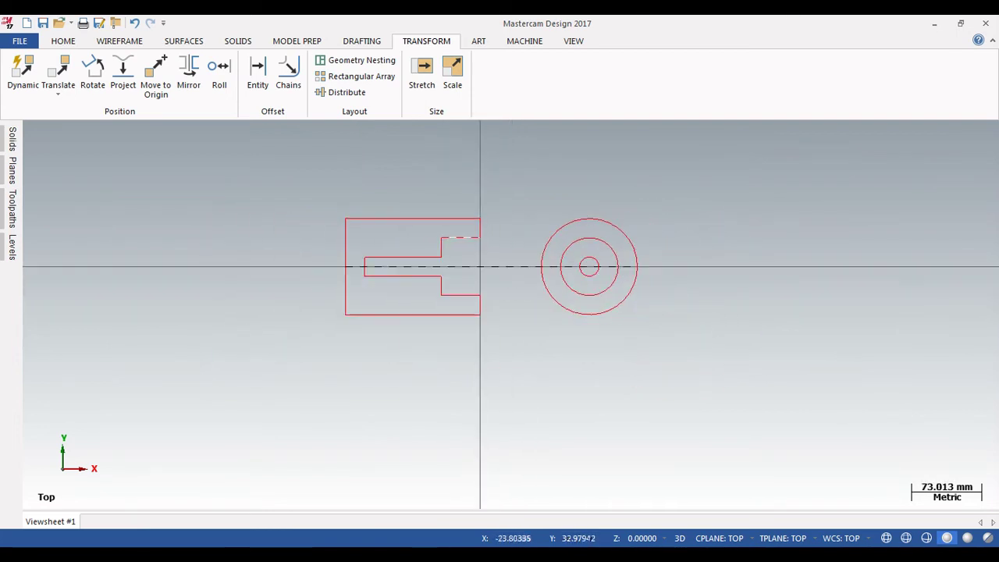
pyautogui.hotkey('alt', 'Tab')
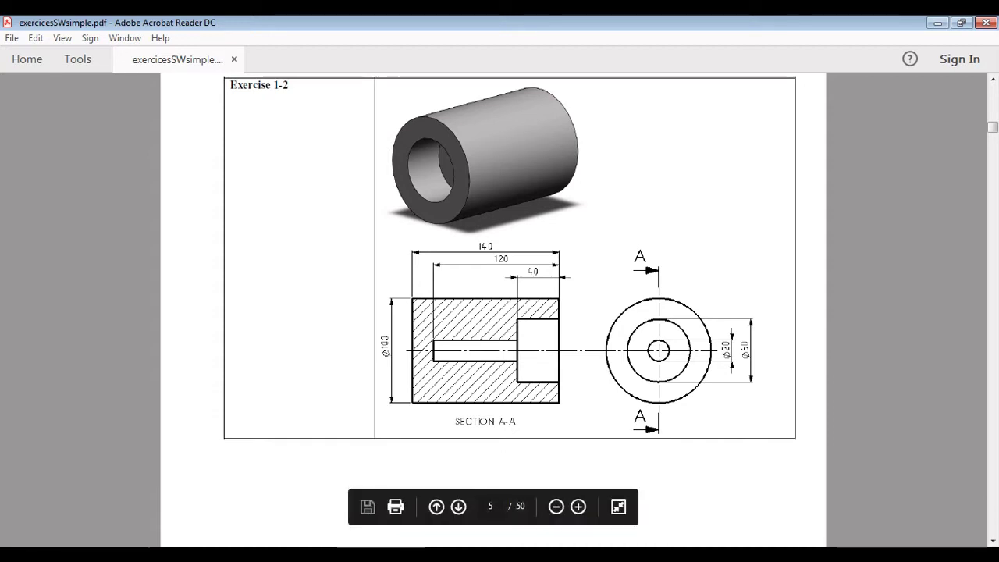
pyautogui.hotkey('alt', 'Tab')
# - Try a Steel cross hatch with spacing 1.0 and angle 45.0 inside the closed section profile
pyautogui.click(361, 41)
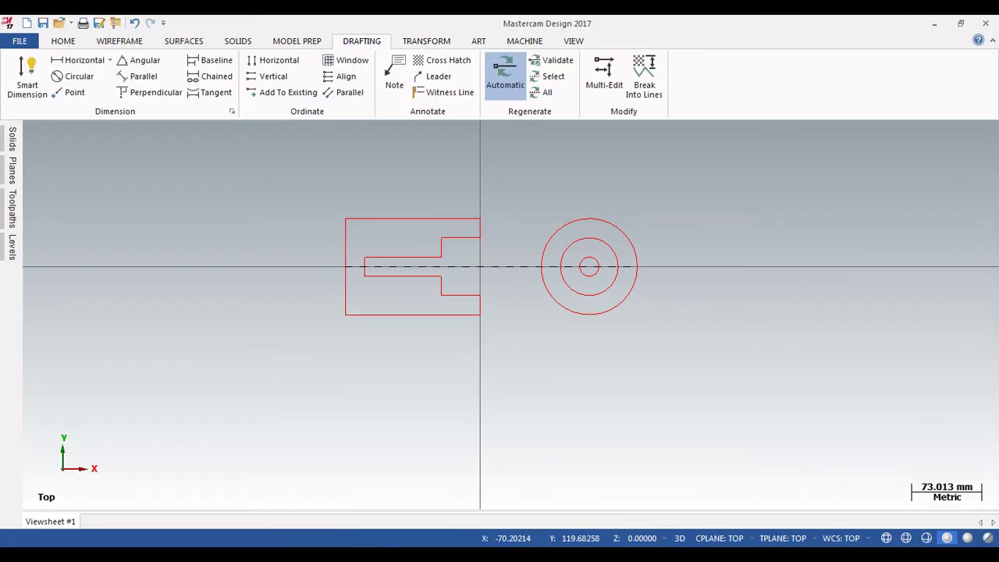
pyautogui.click(442, 60)
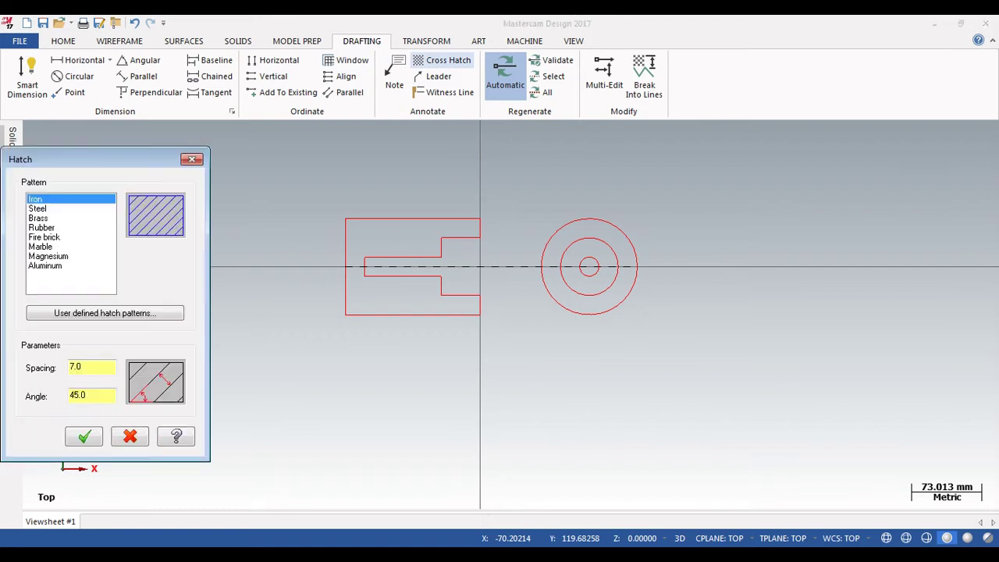
pyautogui.click(105, 313)
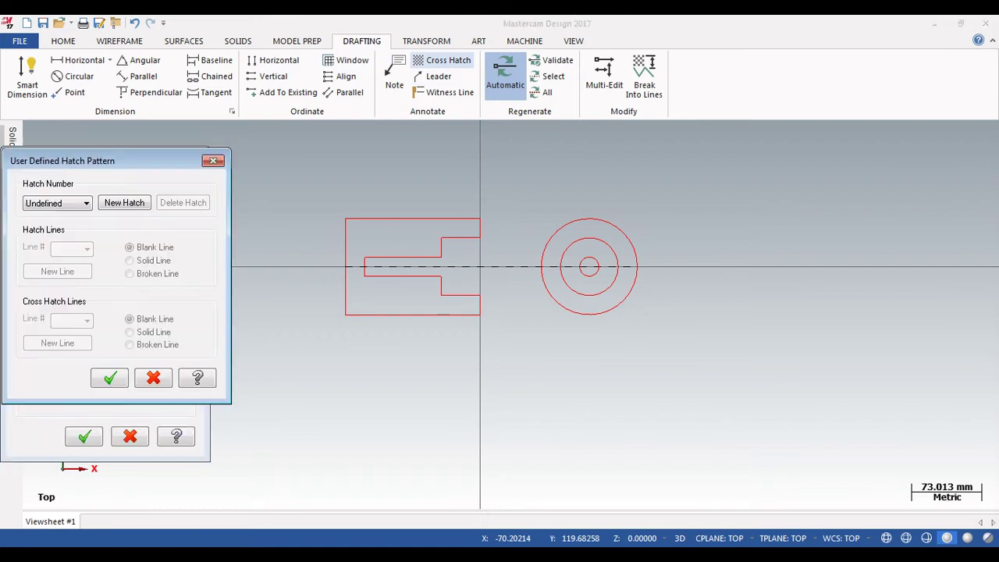
pyautogui.click(153, 378)
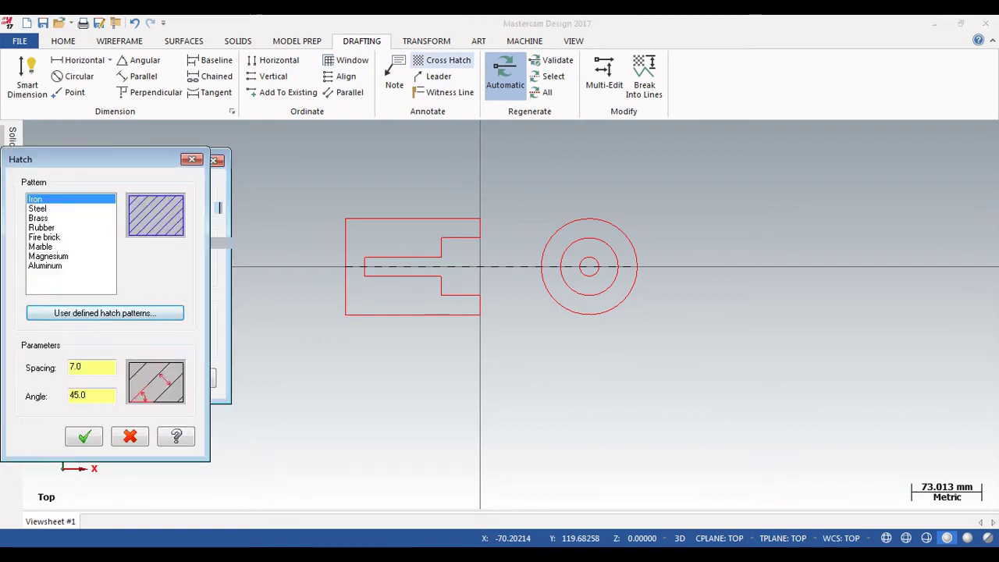
pyautogui.click(37, 209)
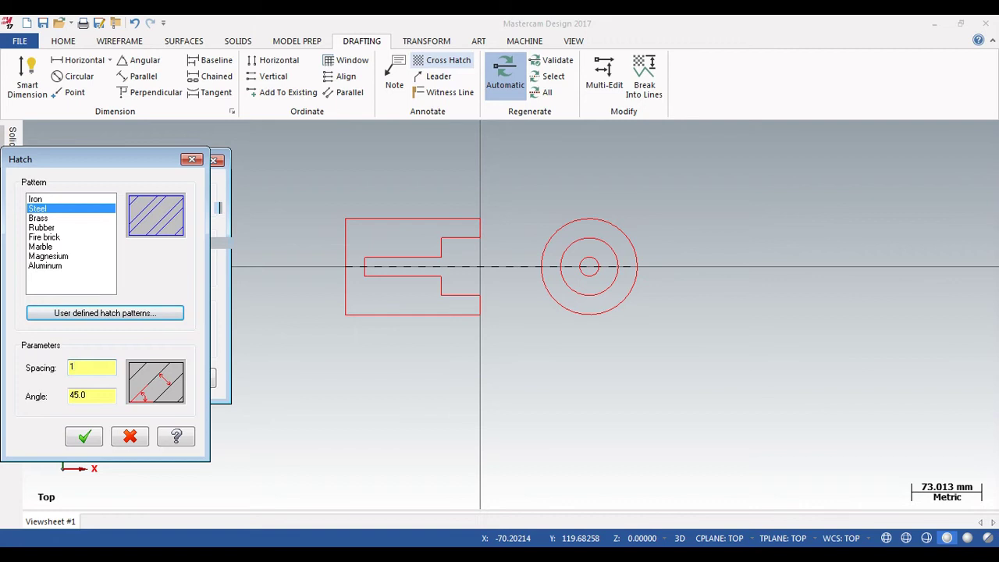
pyautogui.press('Return')
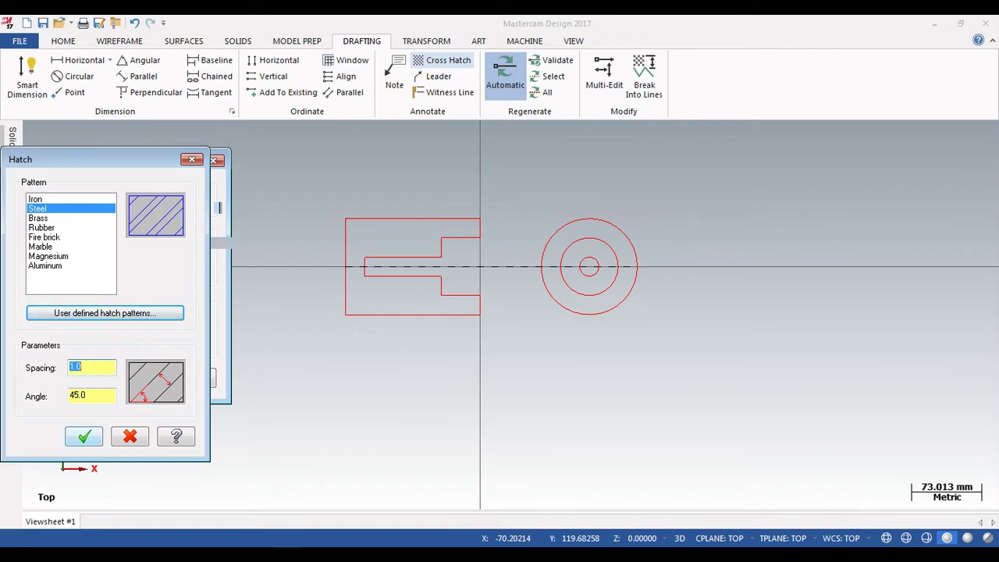
pyautogui.click(84, 436)
pyautogui.click(359, 219)
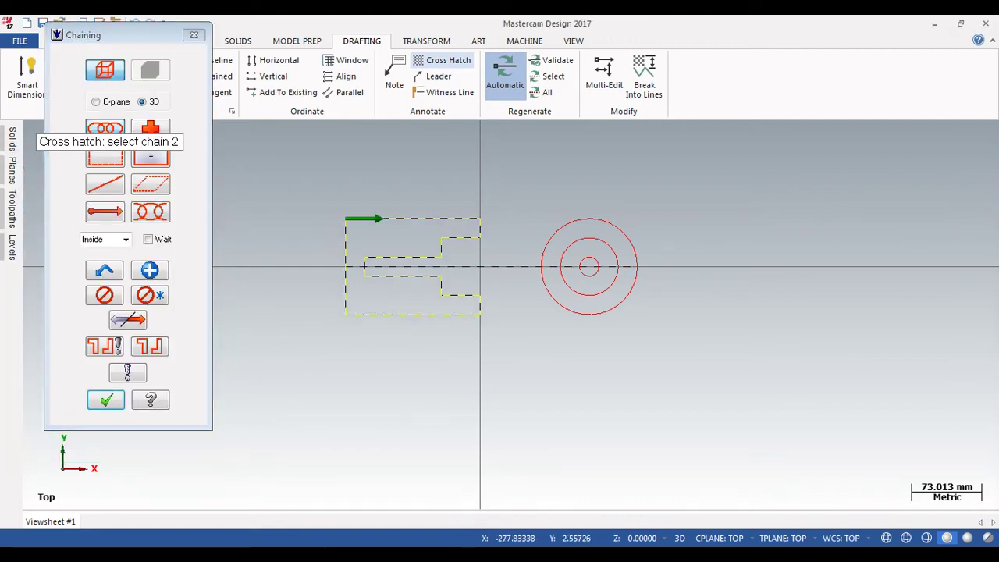
pyautogui.press('Return')
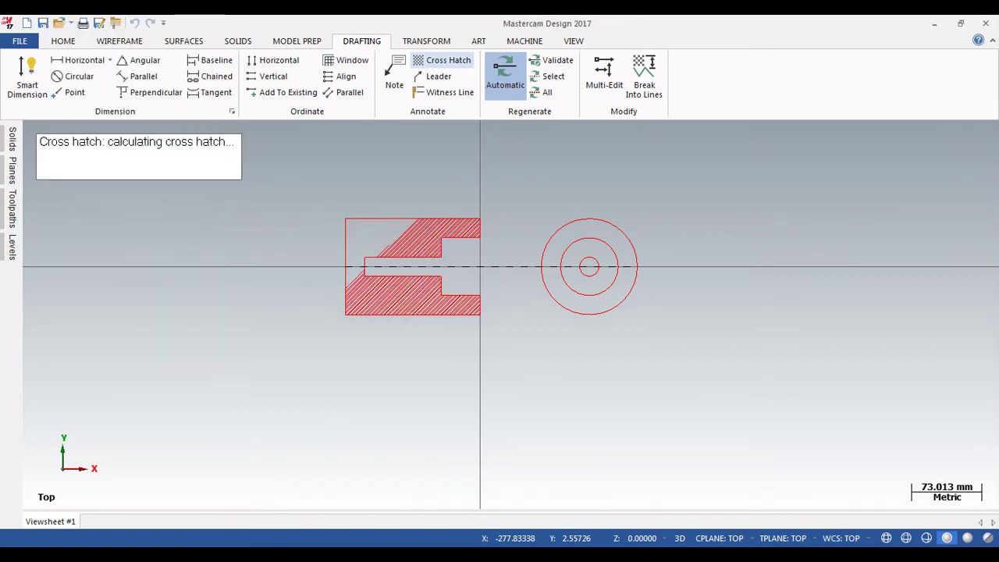
# - Examine the section's hatch lines closely and compare them with the hatching of Section A-A in the reference PDF
pyautogui.scroll(7, 427, 240)
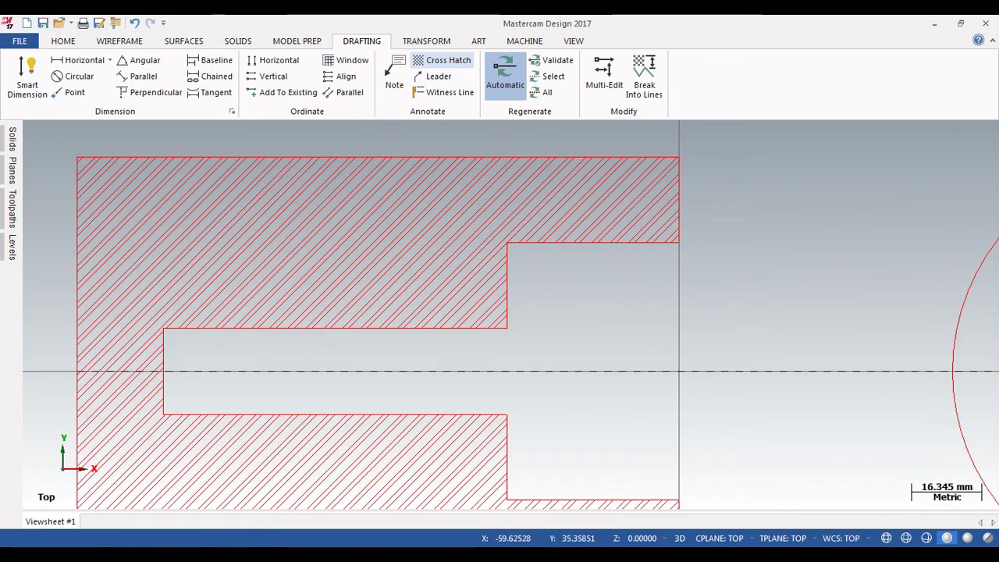
pyautogui.scroll(-2, 422, 226)
pyautogui.scroll(1, 312, 222)
pyautogui.scroll(-2, 334, 240)
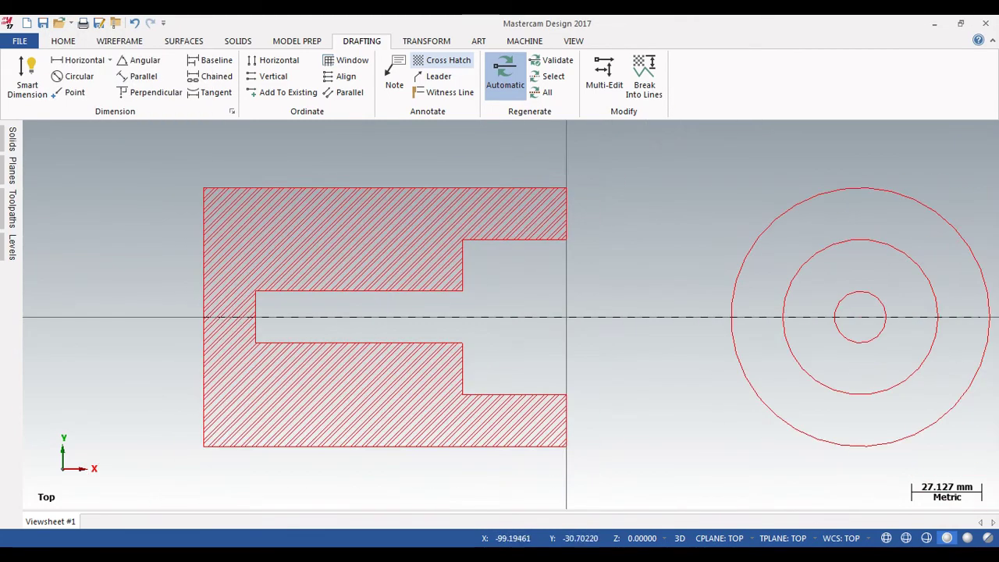
pyautogui.scroll(1, 307, 402)
pyautogui.hotkey('alt', 'Tab')
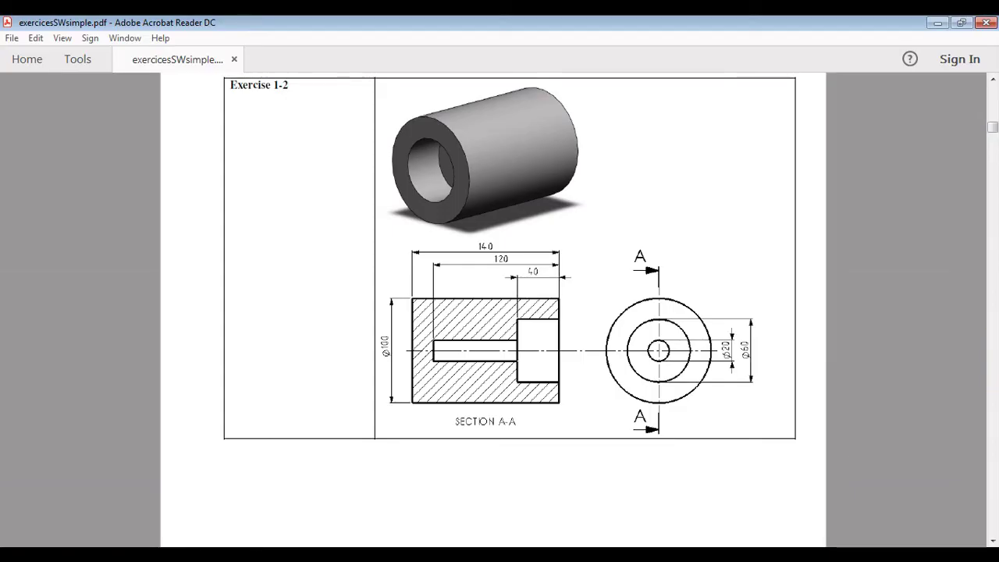
pyautogui.press('super+d')
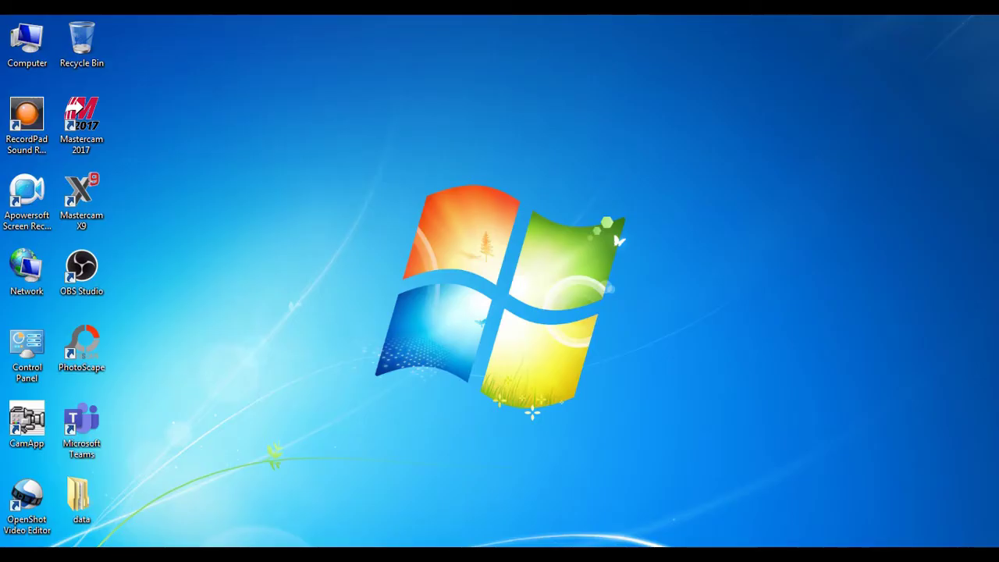
# - Switch back to Mastercam and undo the section profile's cross hatch
pyautogui.hotkey('alt', 'Tab')
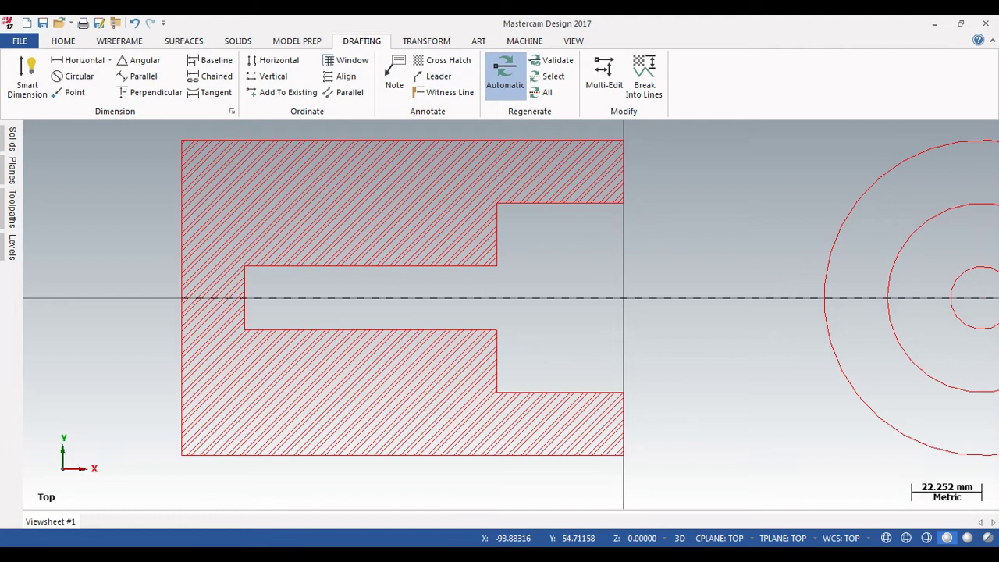
pyautogui.click(135, 23)
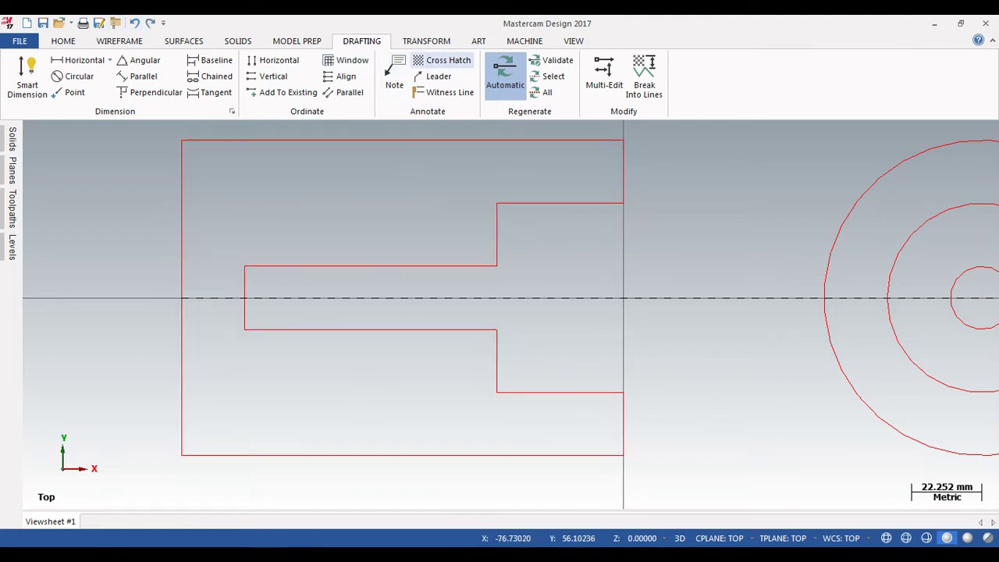
# - Preview the available cross-hatch patterns from Iron through Aluminum to compare their line styles
pyautogui.click(442, 60)
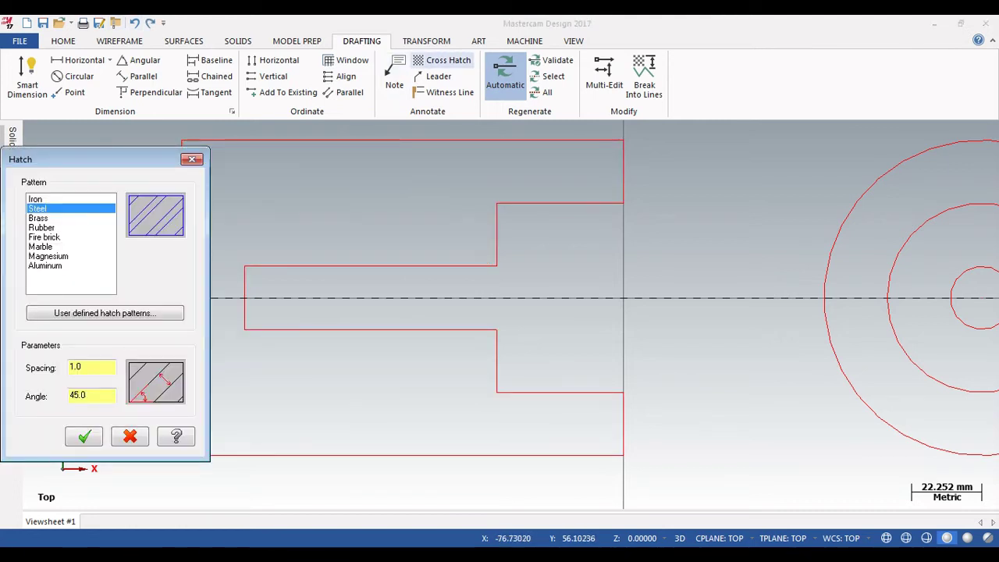
pyautogui.click(36, 199)
pyautogui.click(38, 208)
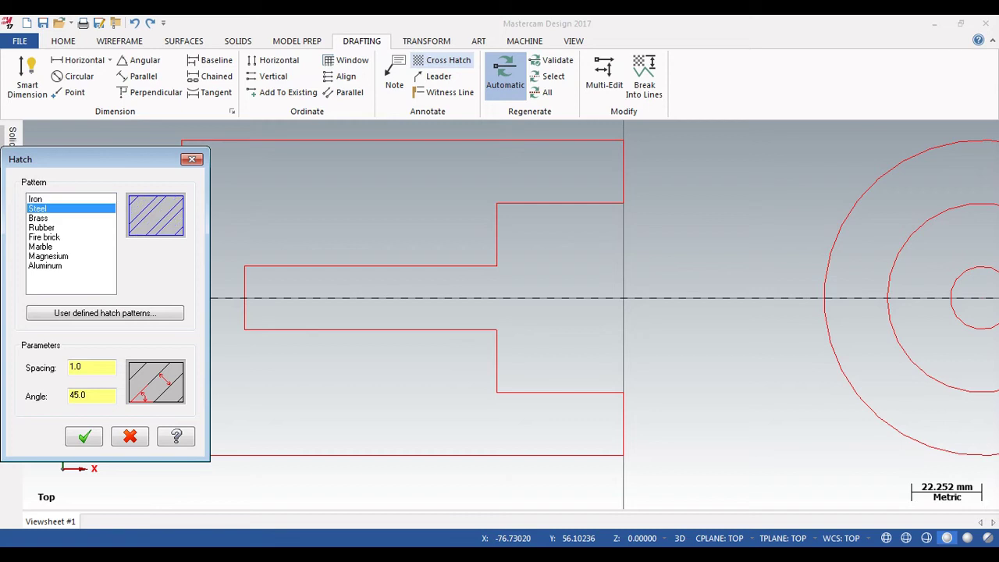
pyautogui.click(38, 218)
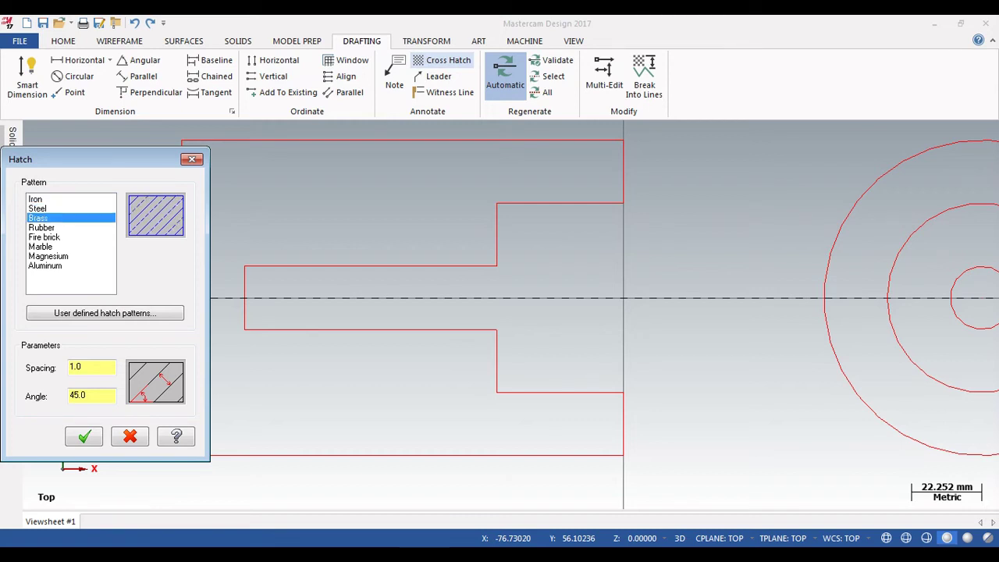
pyautogui.click(41, 227)
pyautogui.click(44, 237)
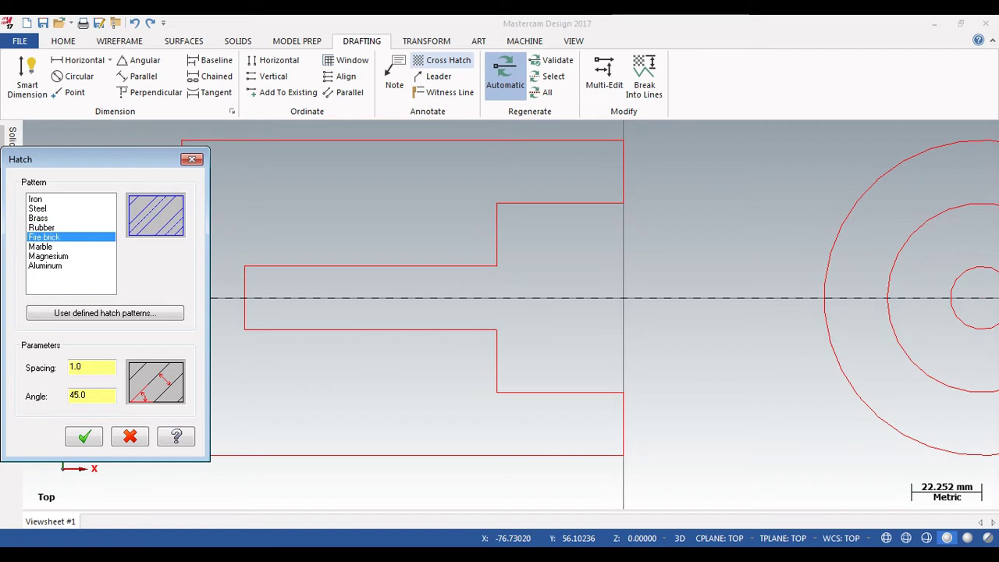
pyautogui.click(40, 247)
pyautogui.click(49, 255)
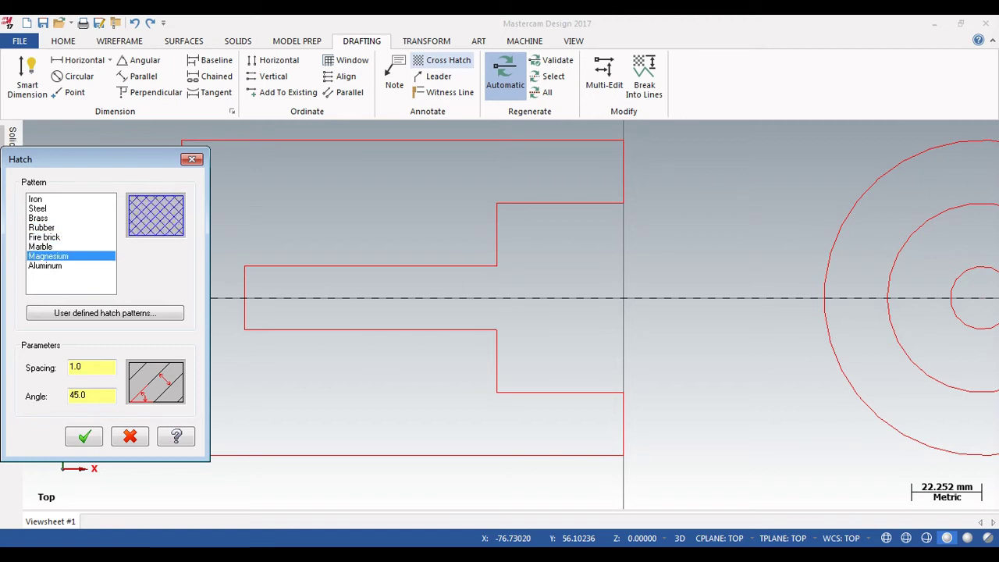
pyautogui.click(45, 266)
pyautogui.click(48, 256)
pyautogui.click(41, 247)
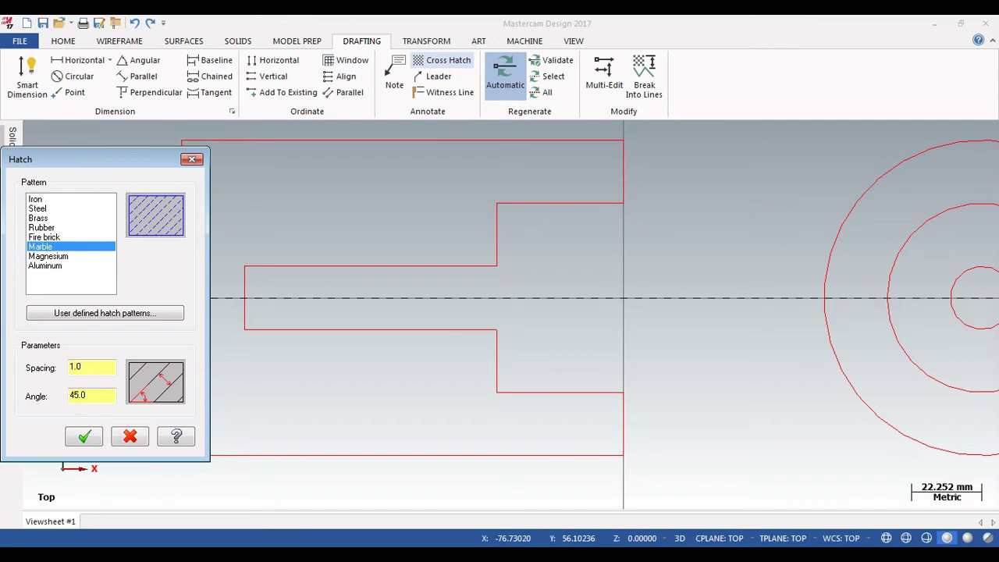
pyautogui.click(44, 237)
pyautogui.click(42, 228)
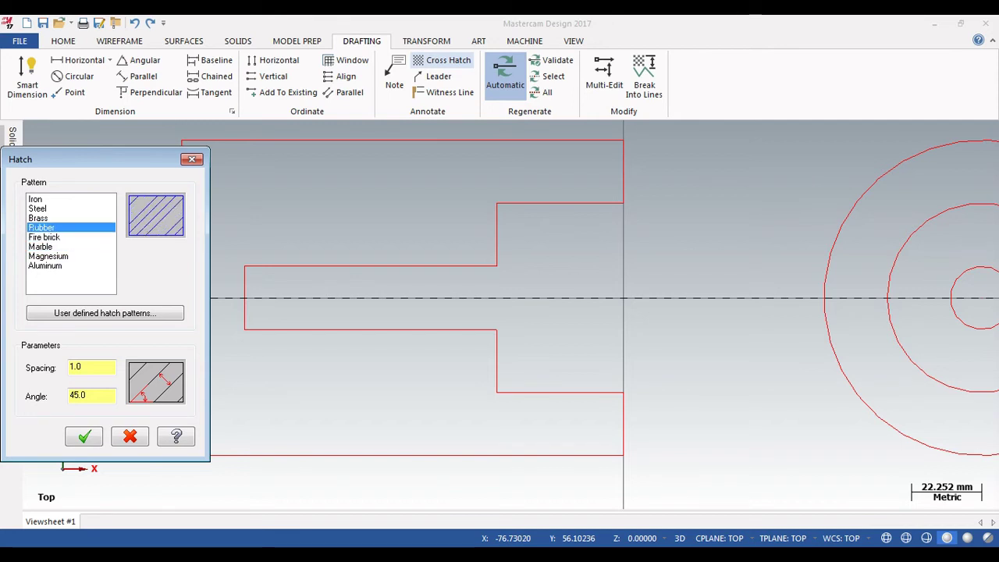
pyautogui.click(38, 219)
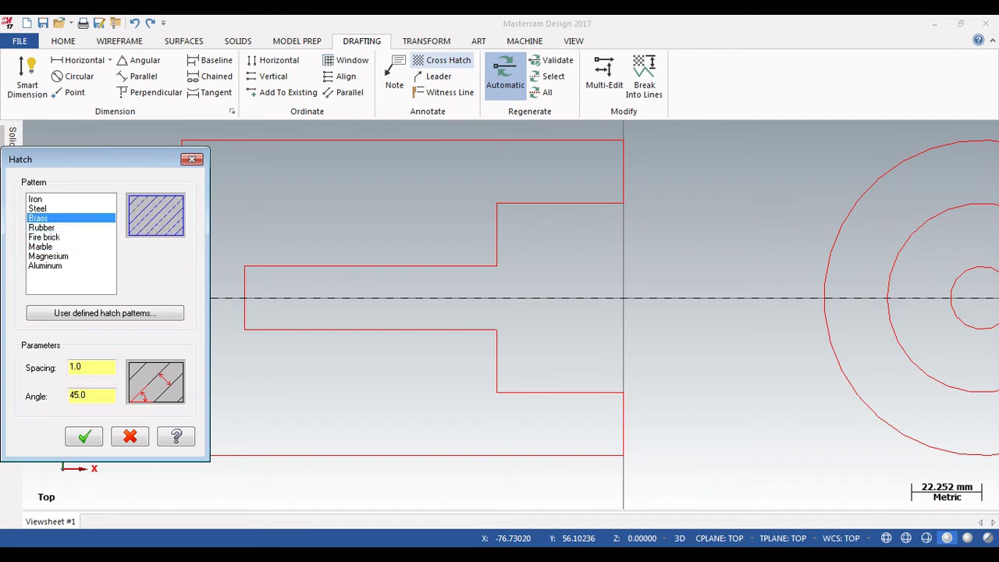
pyautogui.click(37, 209)
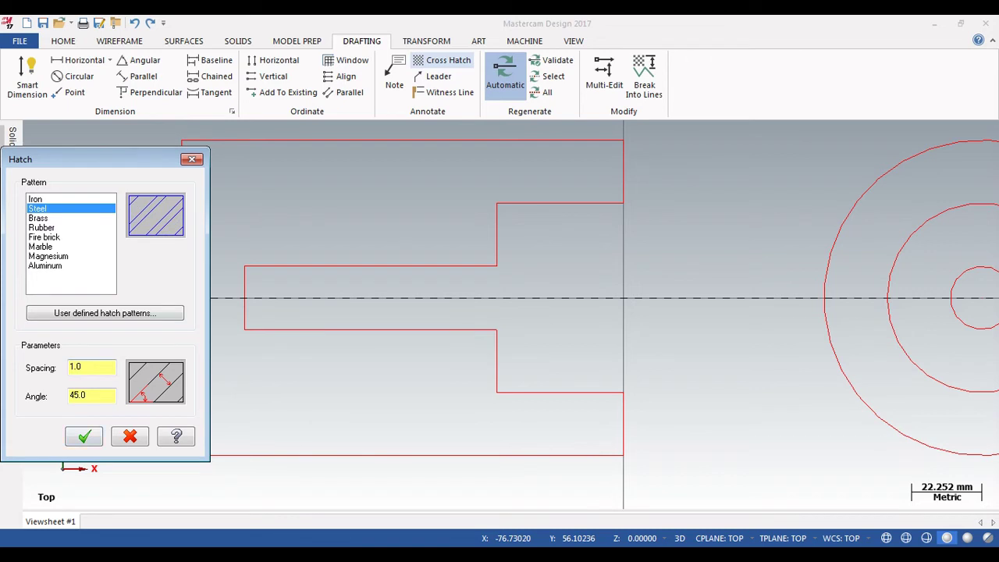
# - Cross-hatch the closed section profile with the Iron pattern, spacing 1.0 and angle 45.0
pyautogui.click(36, 199)
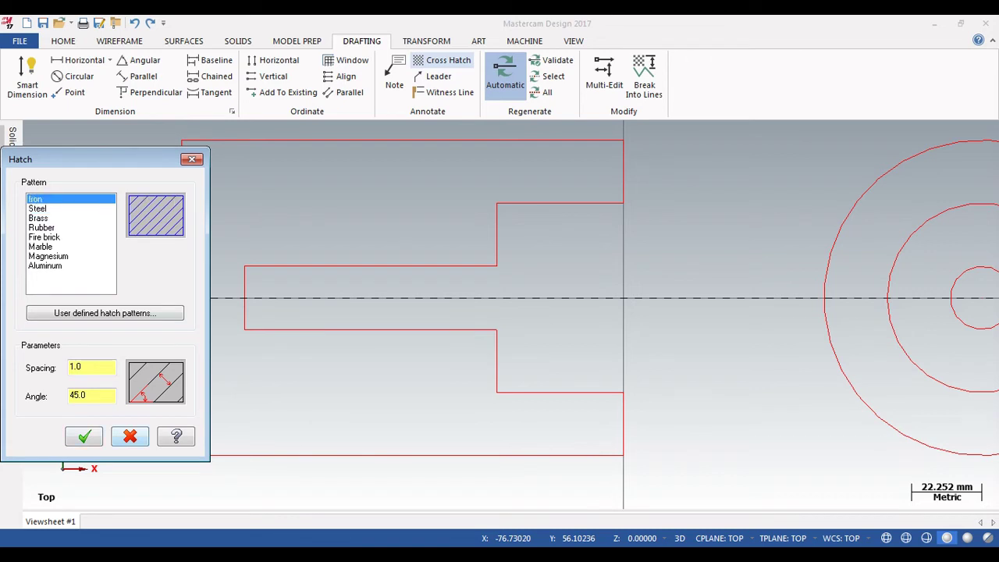
pyautogui.click(83, 435)
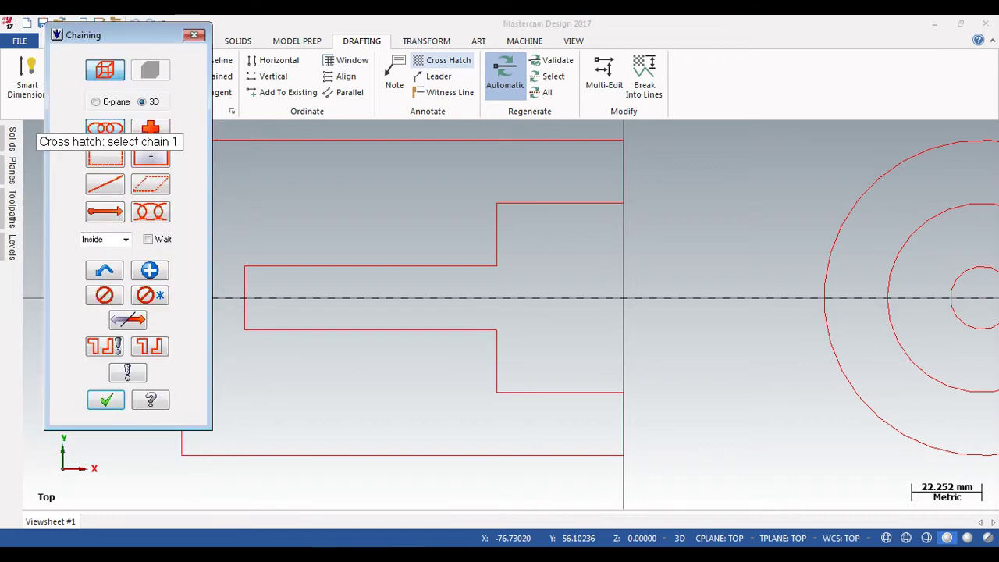
pyautogui.click(296, 142)
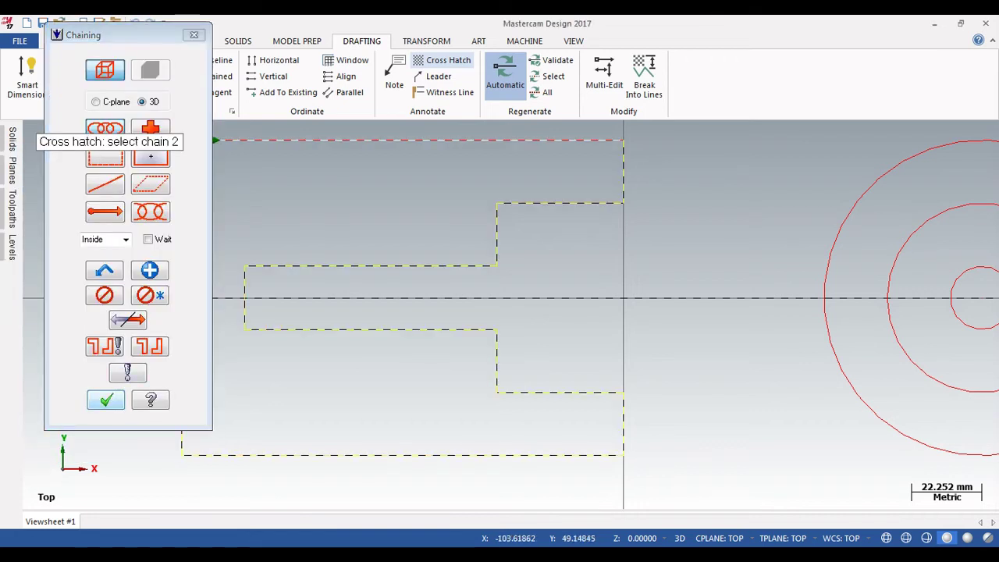
pyautogui.press('Return')
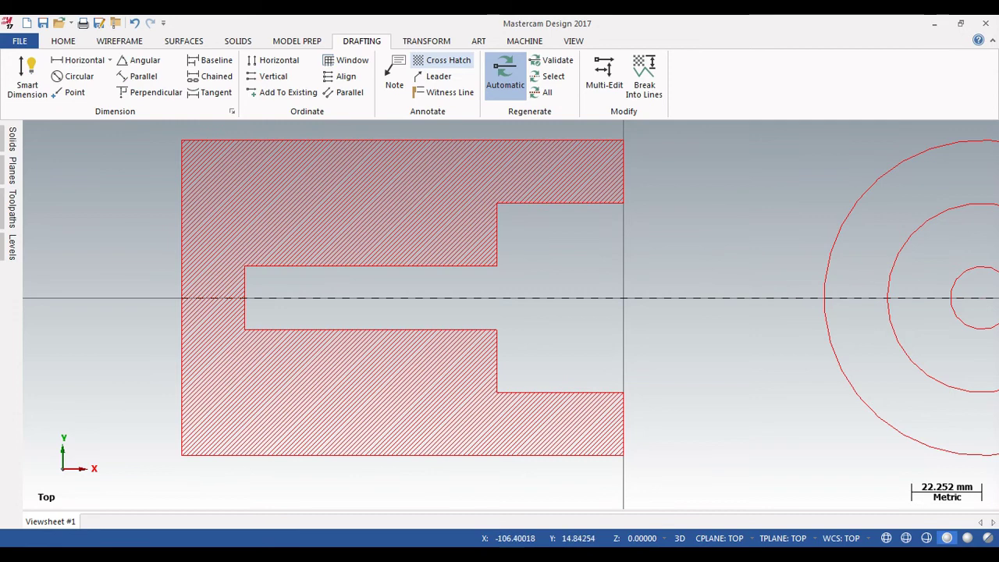
pyautogui.scroll(6, 275, 226)
pyautogui.scroll(-6, 427, 211)
pyautogui.scroll(-5, 427, 240)
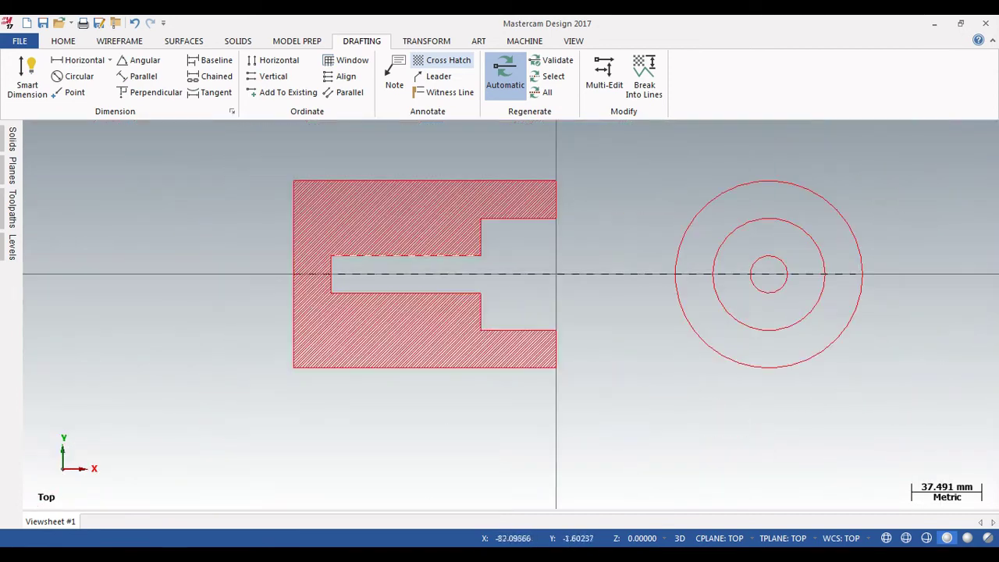
# - Set the active wireframe colour to blue from the default colours
pyautogui.click(63, 41)
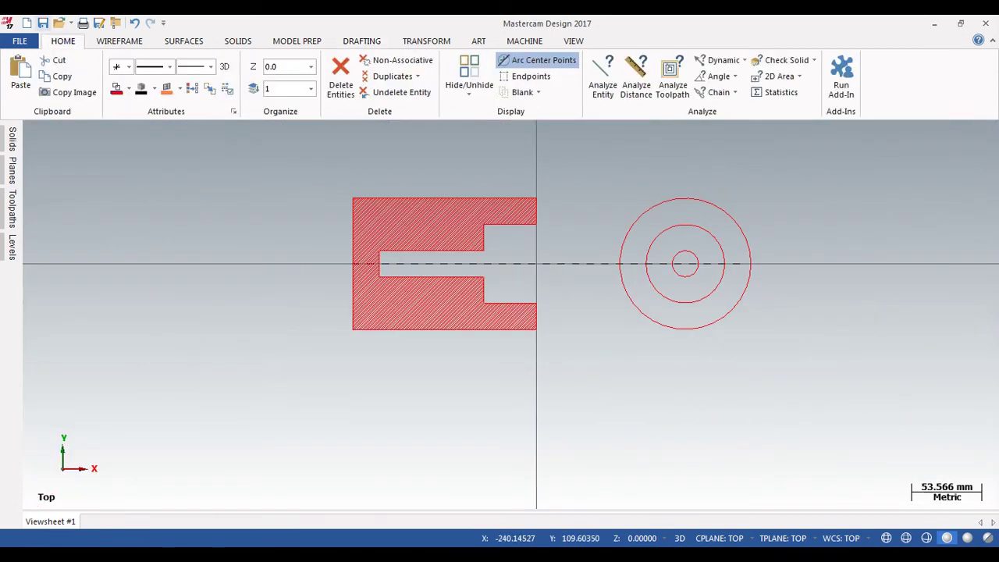
pyautogui.scroll(4, 528, 227)
pyautogui.scroll(-4, 528, 227)
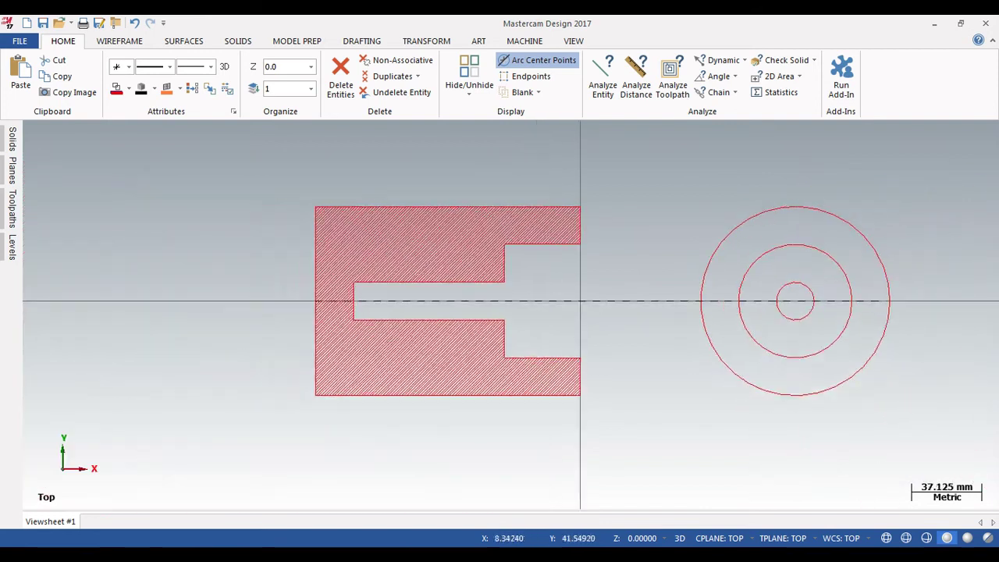
pyautogui.click(127, 88)
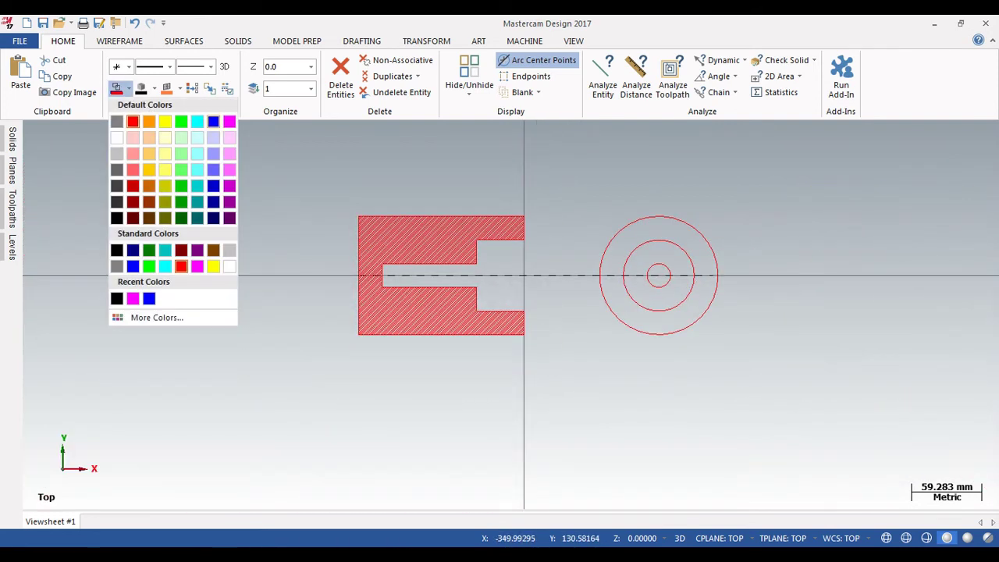
pyautogui.click(213, 122)
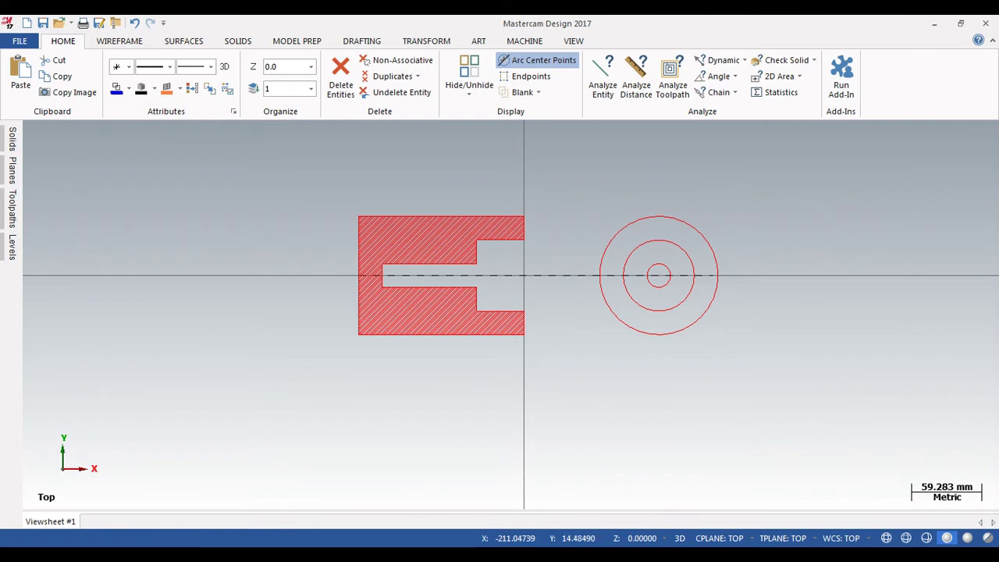
# - Open the drafting options and bring up the dimension text settings
pyautogui.hotkey('alt', 'd')
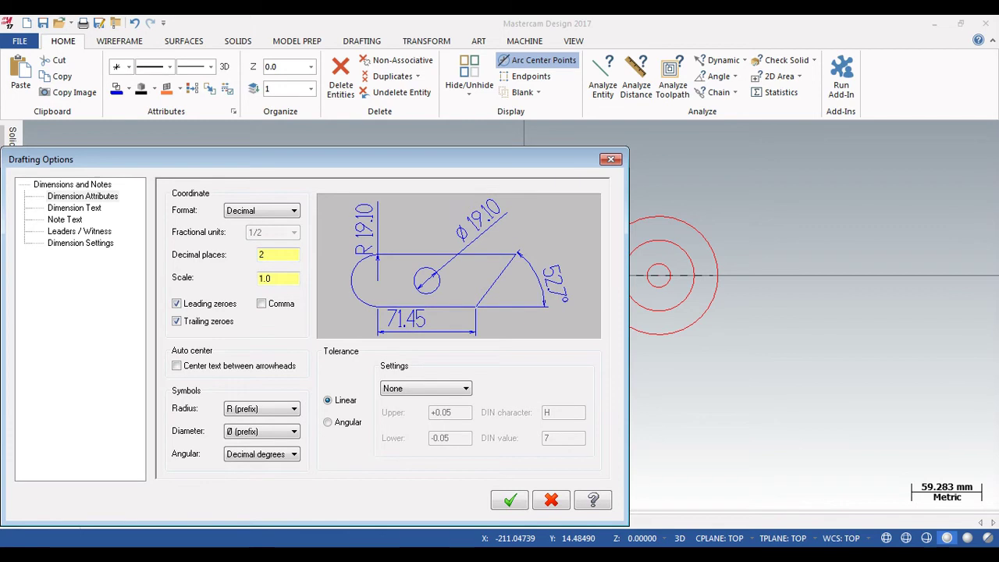
pyautogui.click(79, 231)
pyautogui.click(80, 243)
pyautogui.click(74, 207)
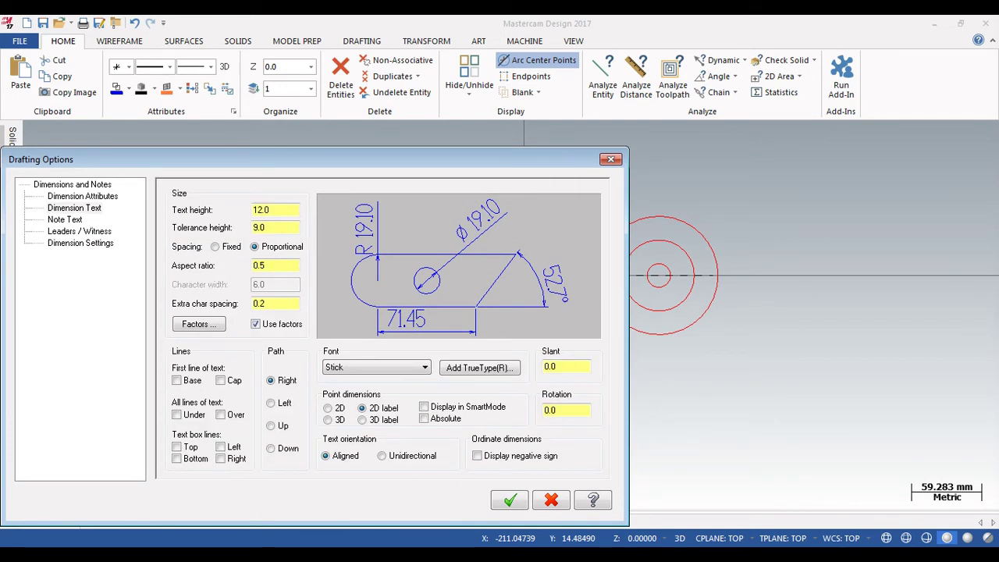